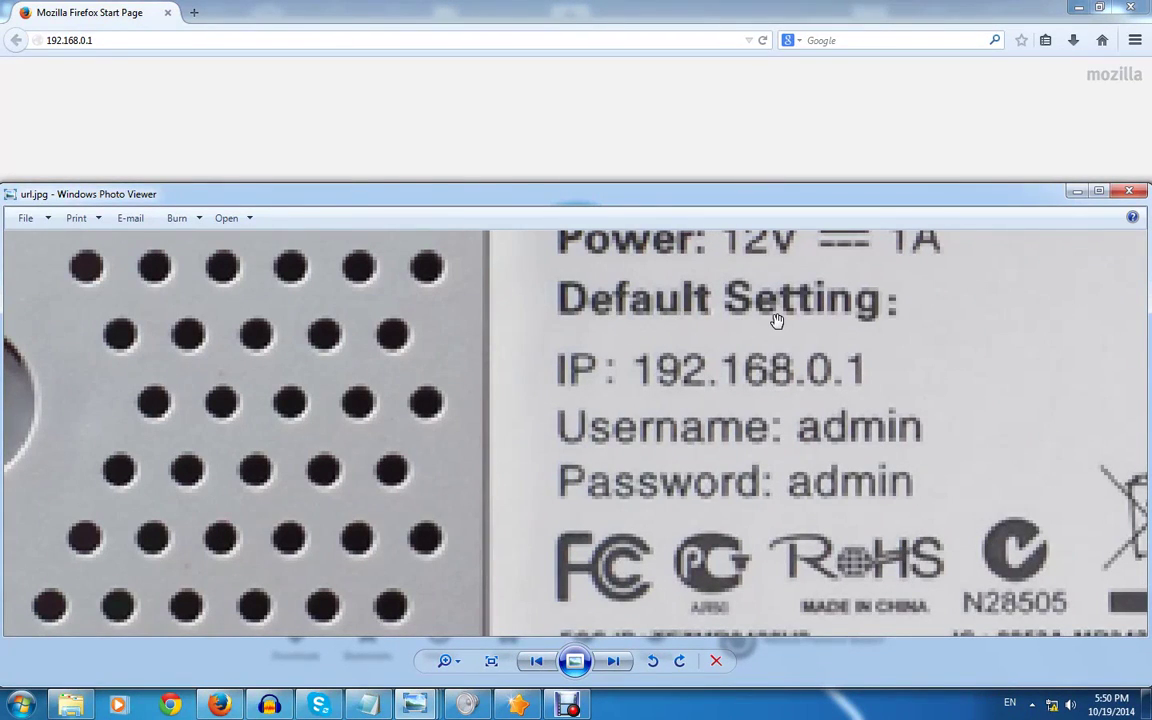
# Bring the url.jpg router label photo, showing default IP 192.168.0.1, back in front
pyautogui.click(505, 110)
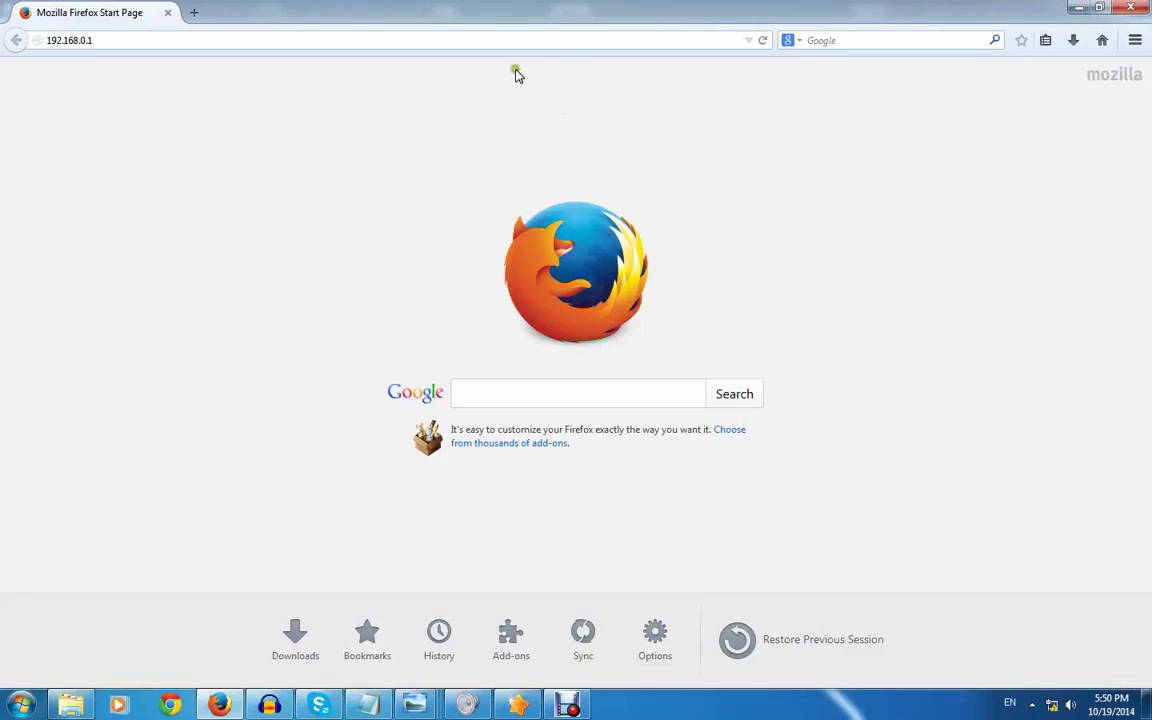
pyautogui.moveTo(414, 705)
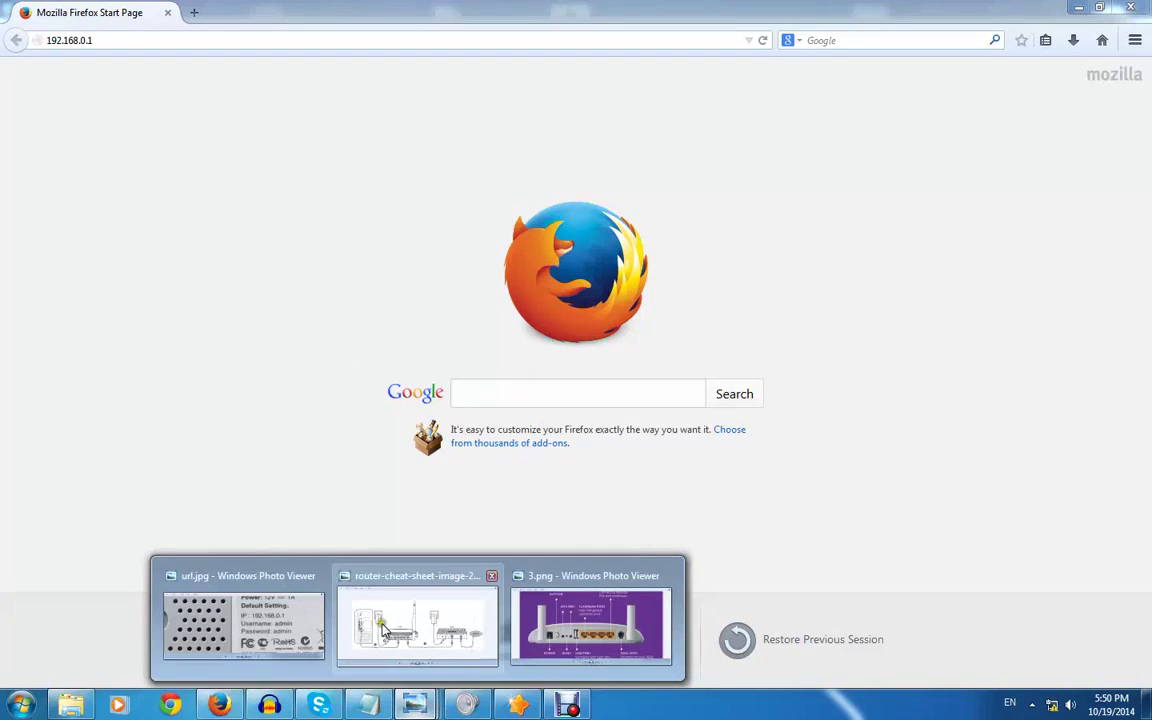
pyautogui.click(240, 615)
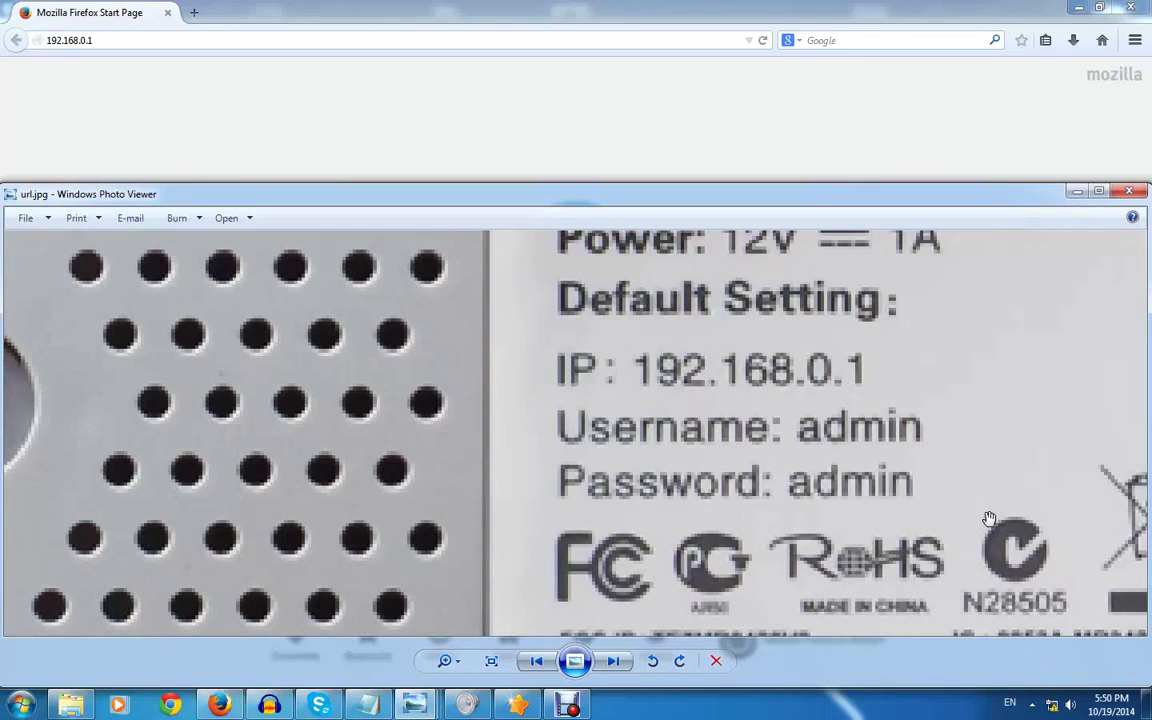
pyautogui.rightClick(1052, 707)
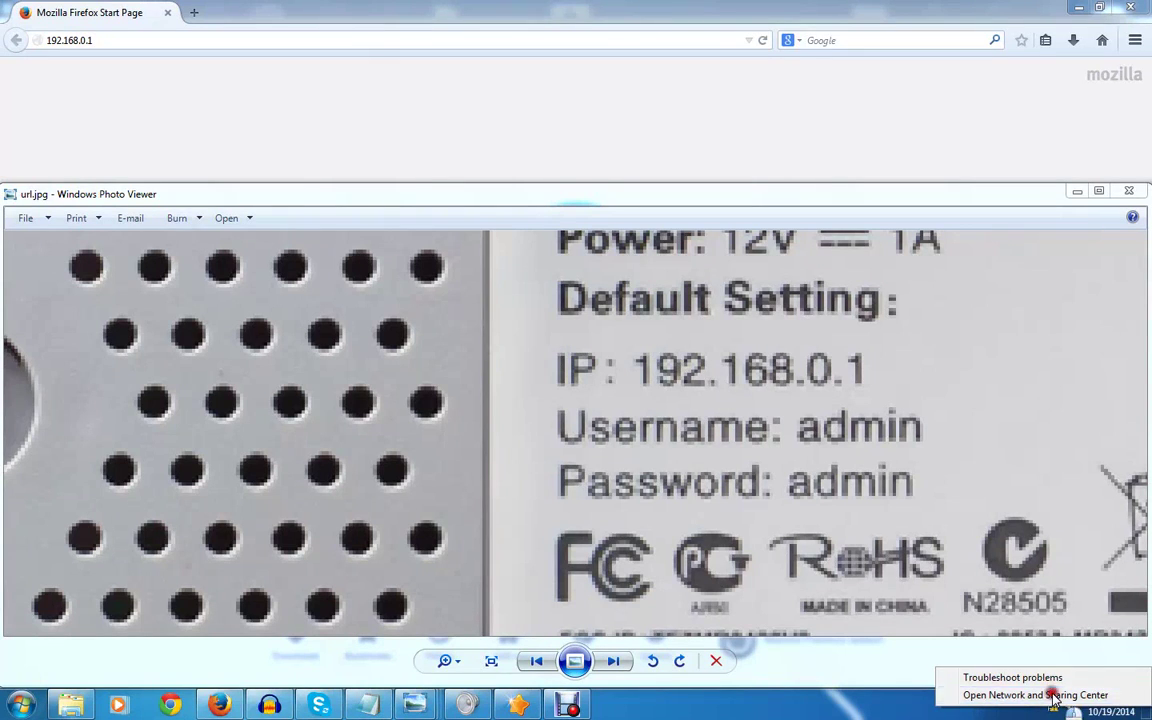
pyautogui.click(1050, 696)
pyautogui.moveTo(488, 225); pyautogui.dragTo(943, 178)
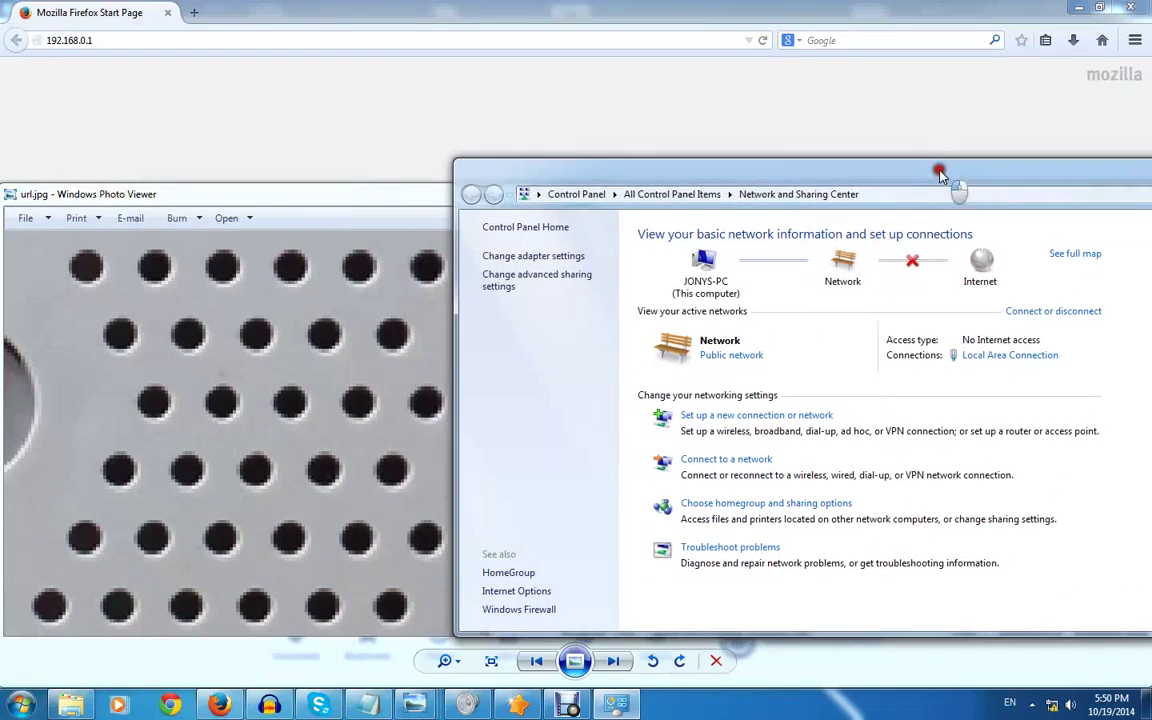
pyautogui.click(538, 260)
pyautogui.rightClick(540, 262)
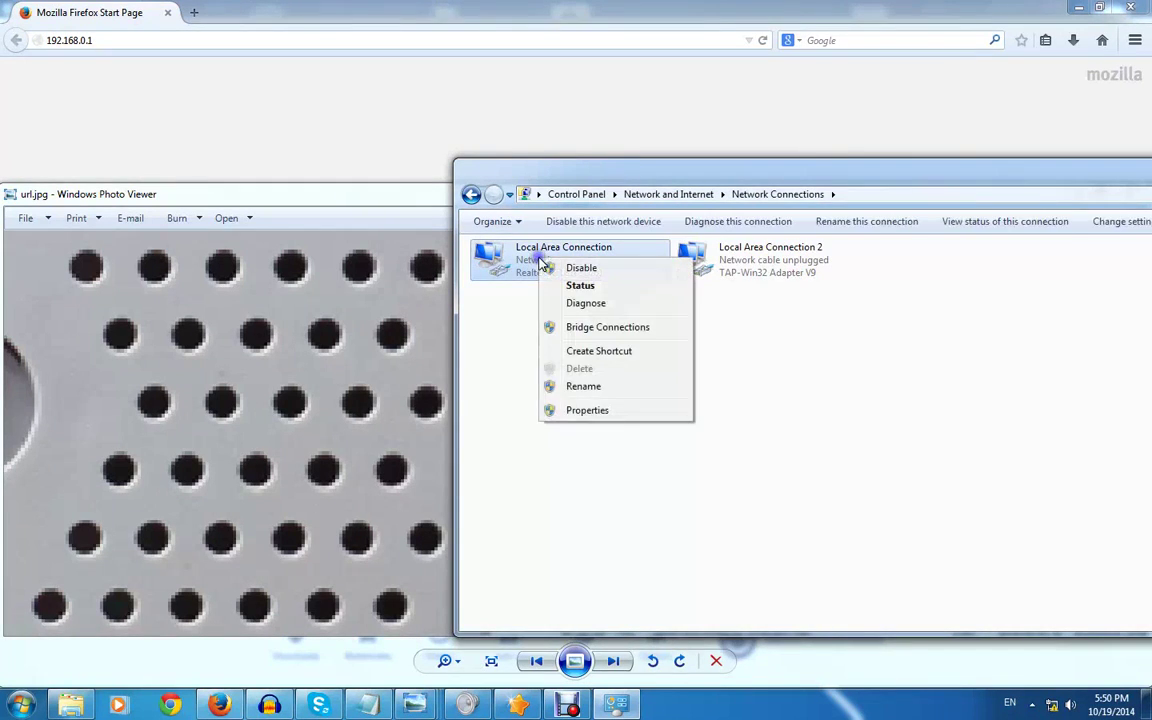
pyautogui.click(588, 411)
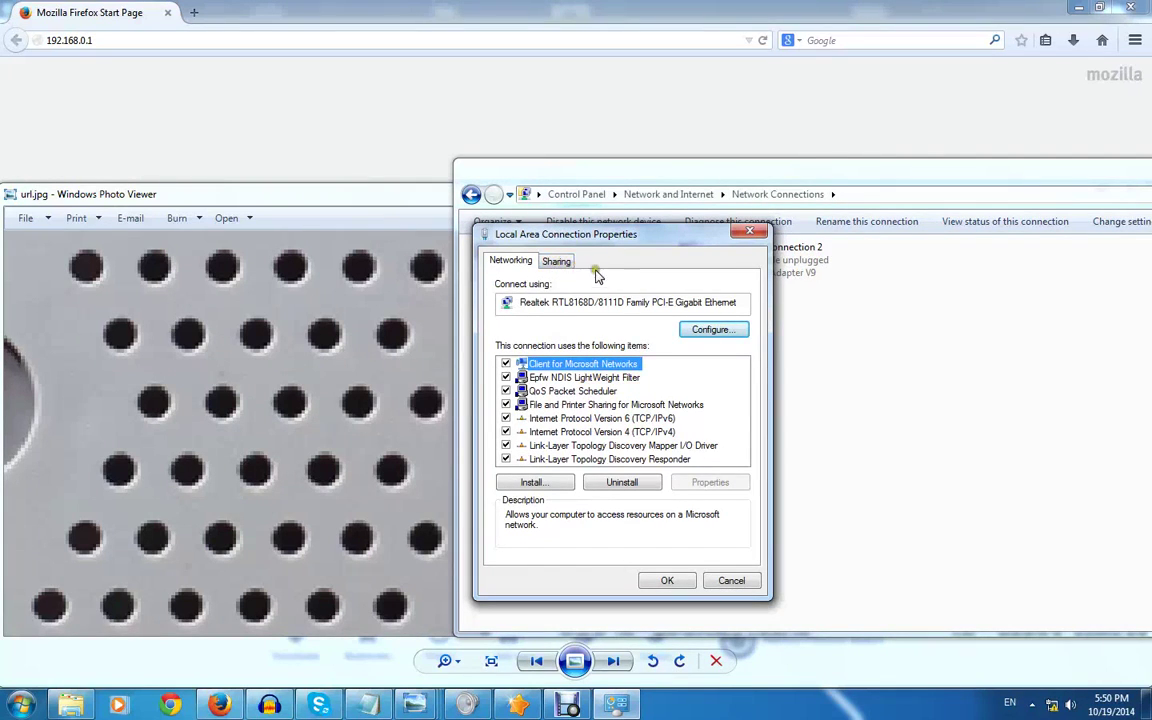
pyautogui.click(556, 263)
pyautogui.click(762, 236)
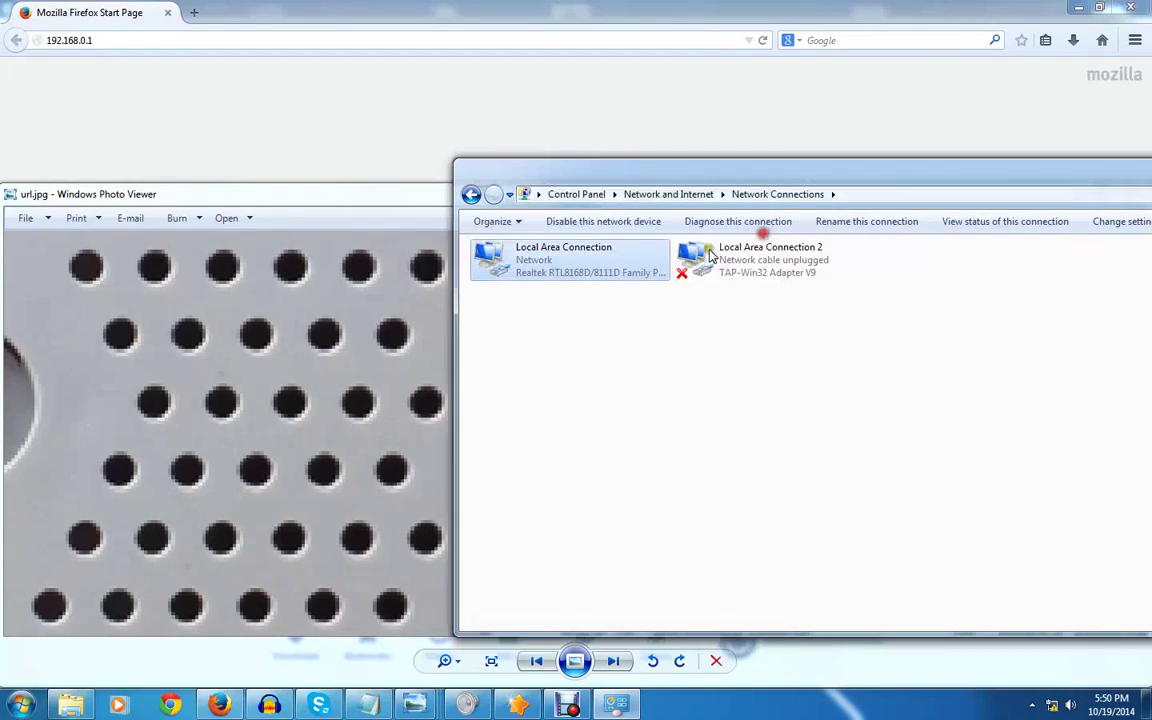
pyautogui.doubleClick(565, 272)
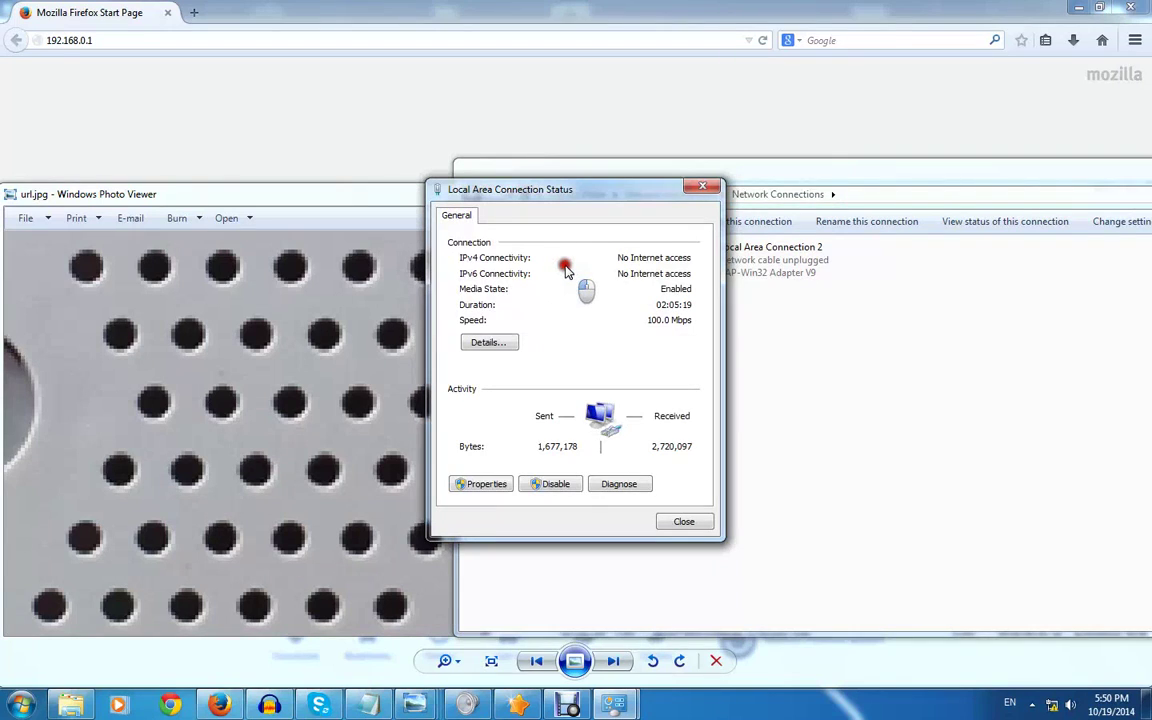
pyautogui.click(503, 345)
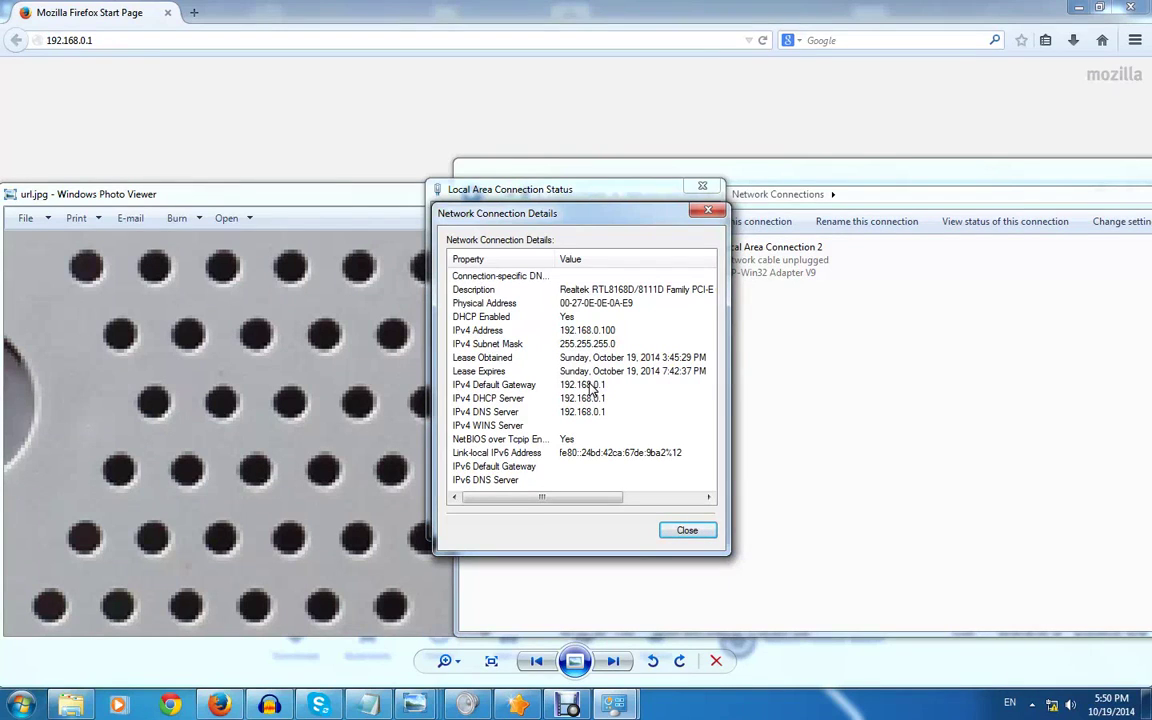
pyautogui.click(686, 530)
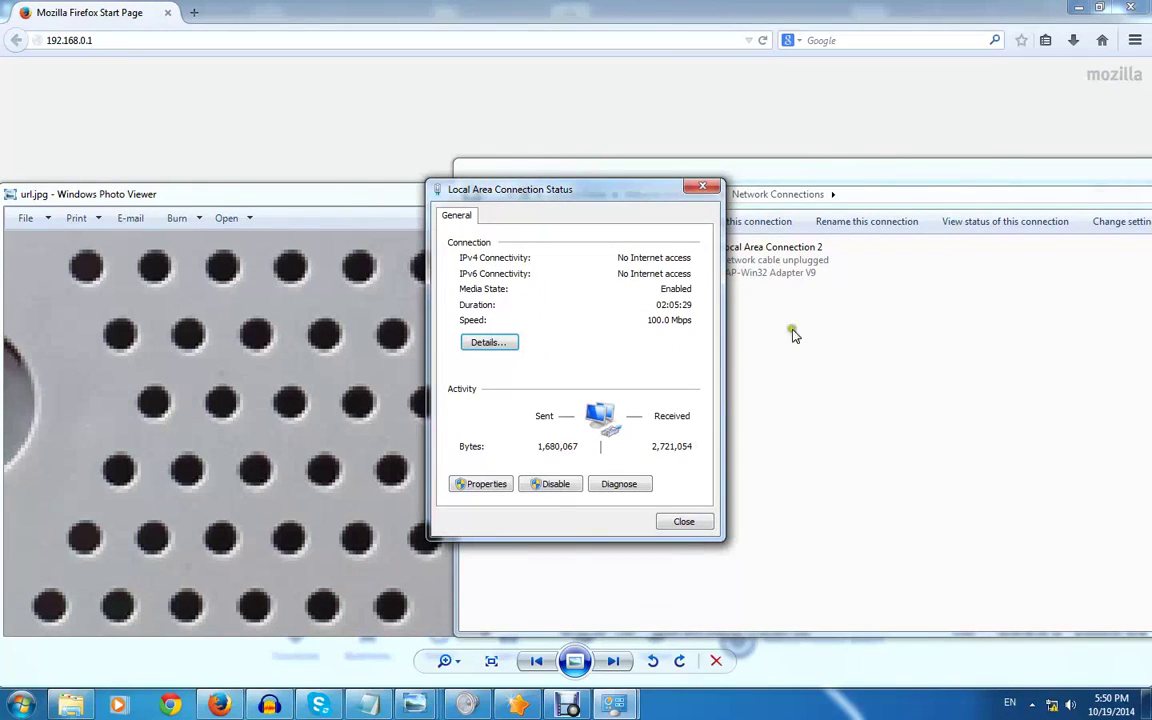
pyautogui.click(684, 521)
pyautogui.moveTo(1045, 178); pyautogui.dragTo(700, 178)
pyautogui.moveTo(995, 178); pyautogui.dragTo(746, 178)
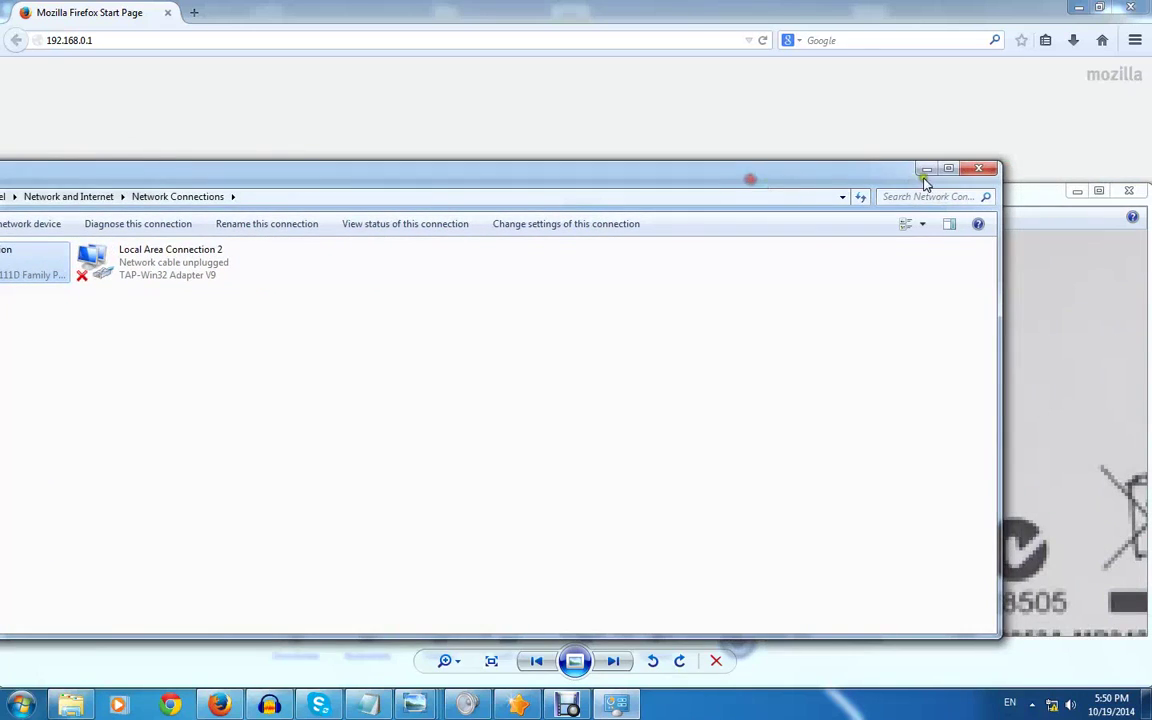
pyautogui.click(981, 171)
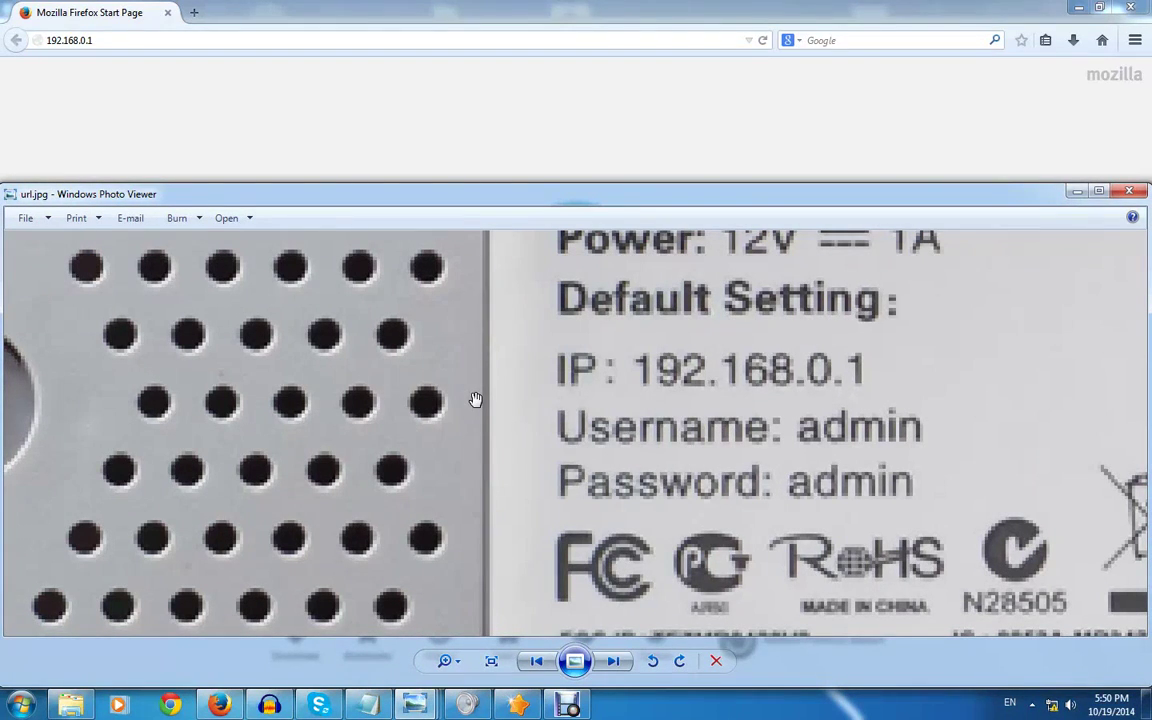
# Run ipconfig to confirm IPv4 192.168.0.100 and gateway 192.168.0.1, then close Command Prompt
pyautogui.press('super+r')
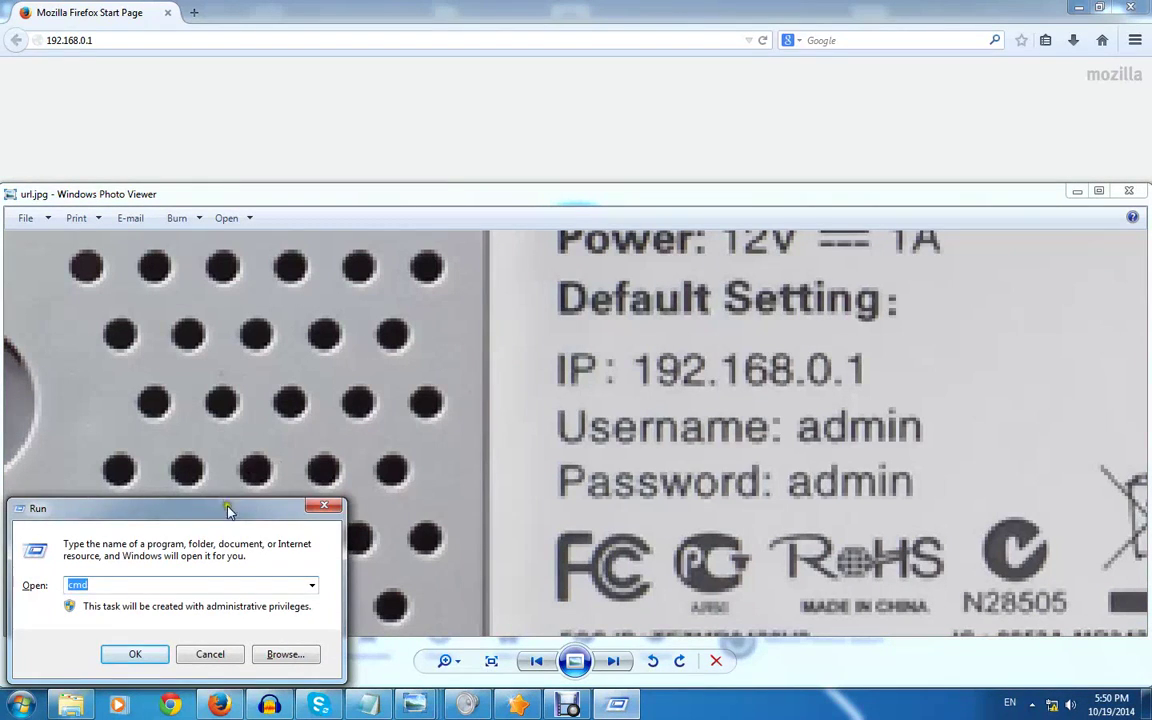
pyautogui.moveTo(229, 511); pyautogui.dragTo(721, 309)
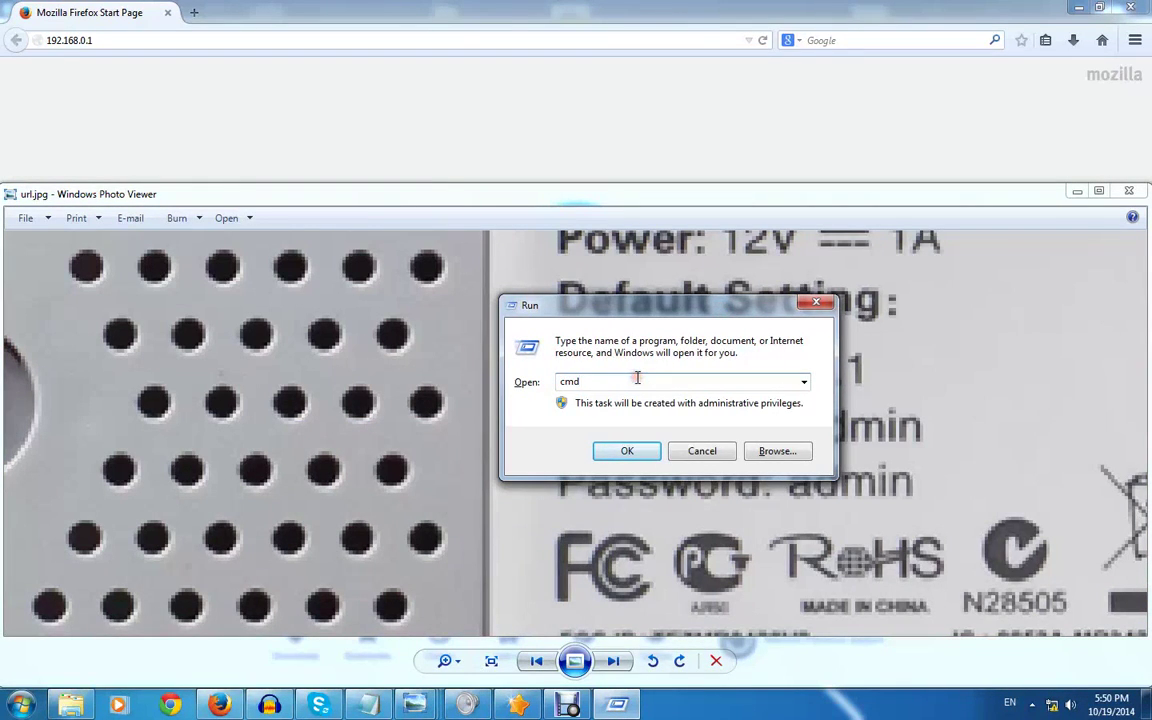
pyautogui.click(648, 453)
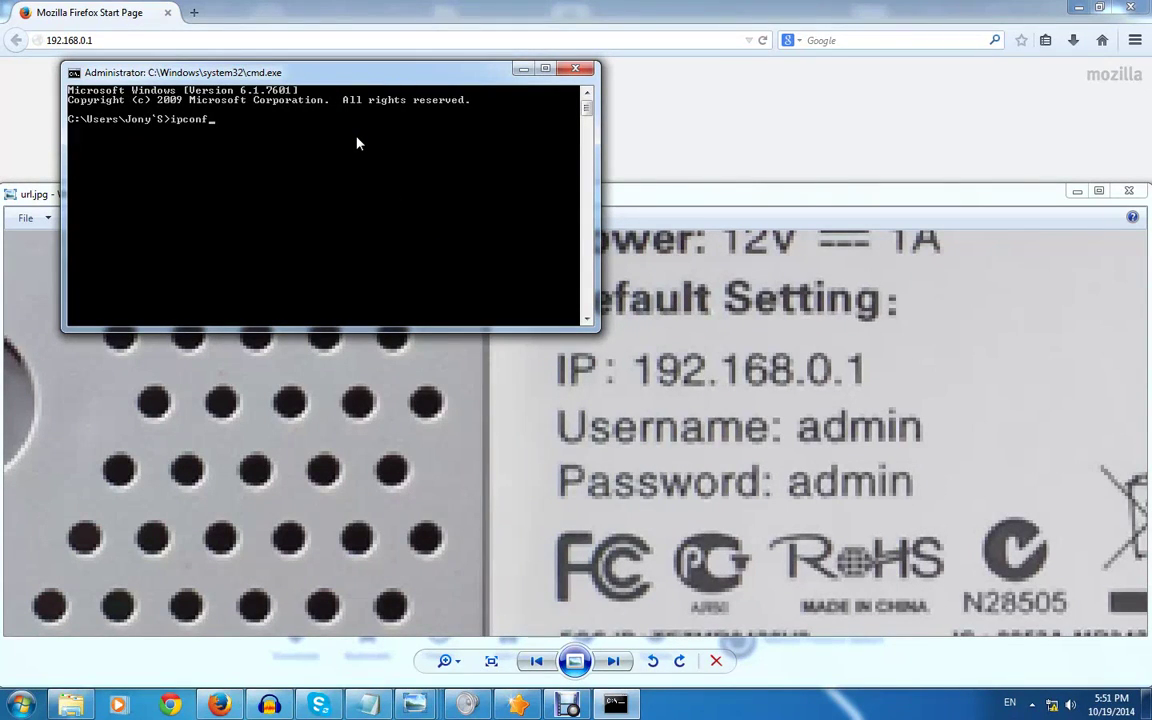
pyautogui.press('Return')
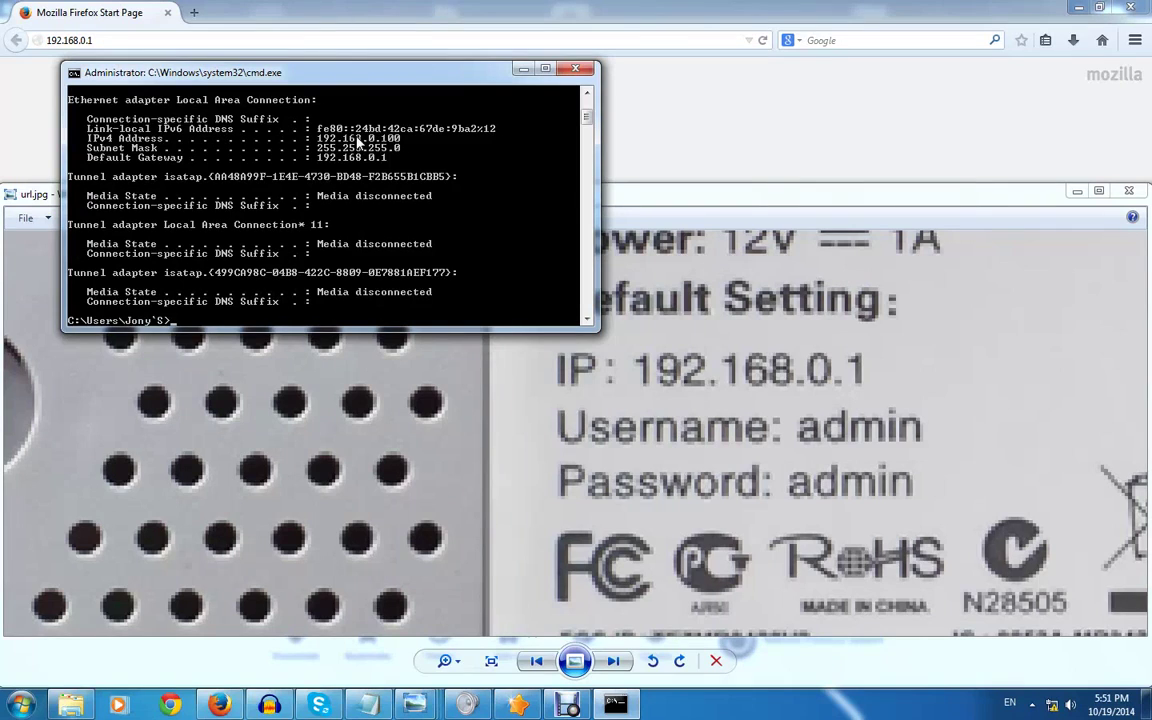
pyautogui.moveTo(360, 72); pyautogui.dragTo(742, 150)
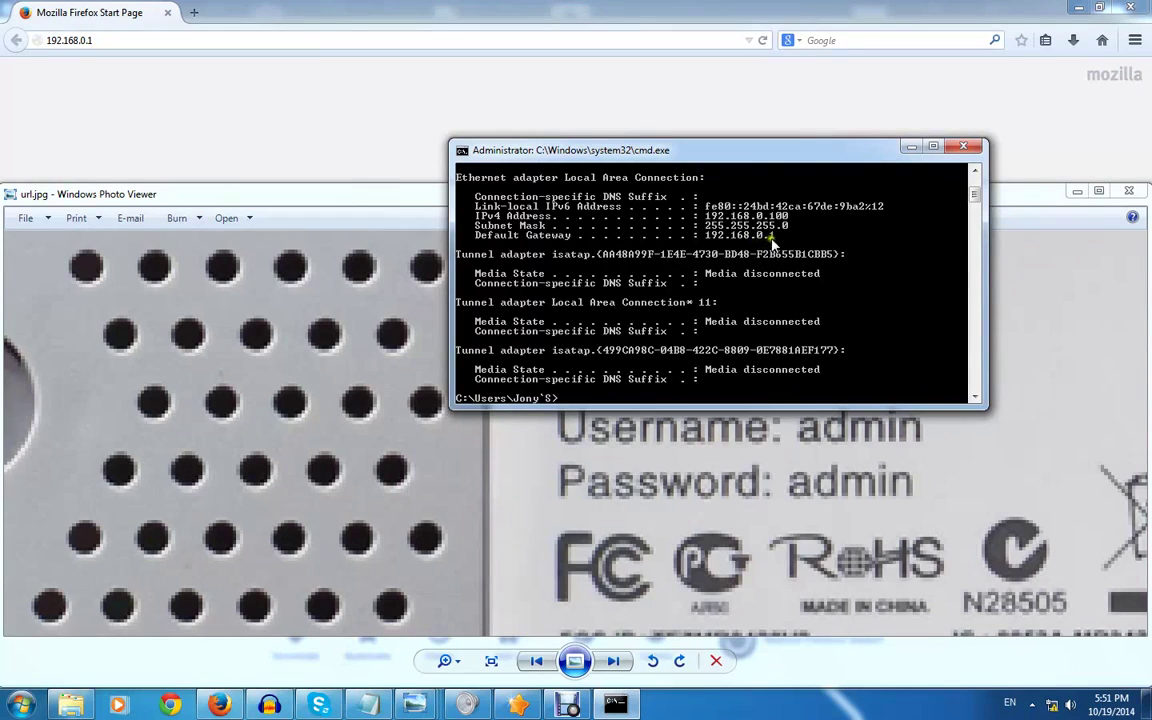
pyautogui.click(960, 147)
# Load 192.168.0.1 in Firefox to bring up the router's login prompt
pyautogui.click(343, 138)
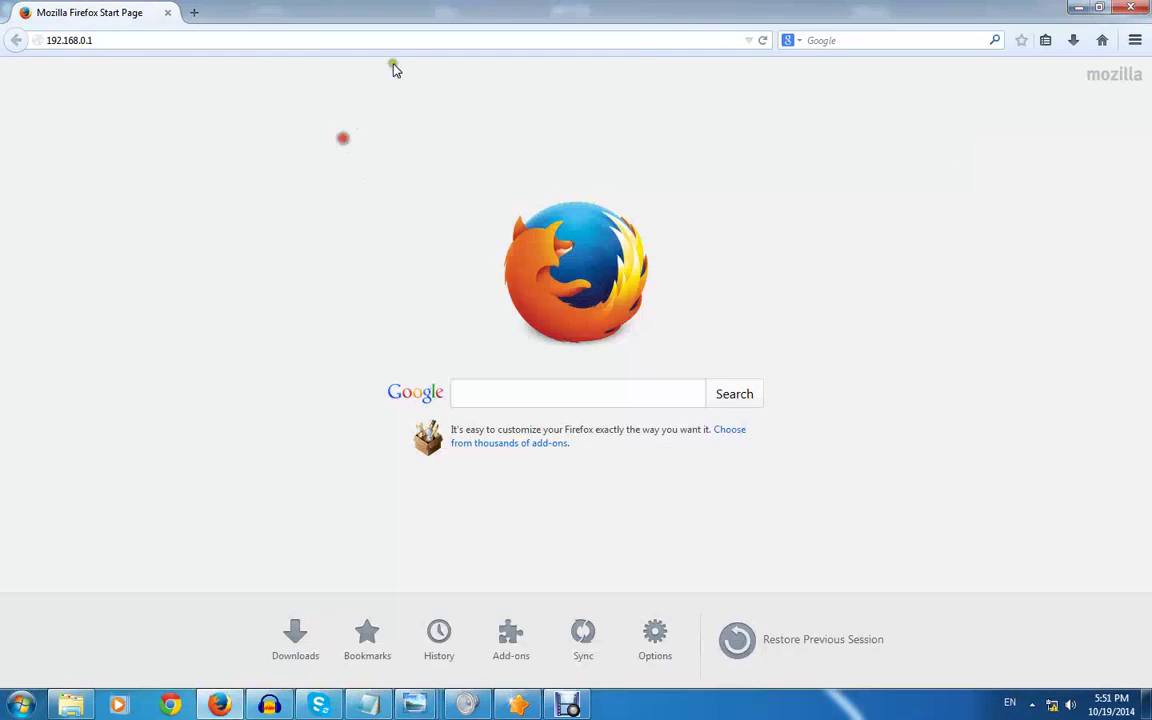
pyautogui.click(409, 46)
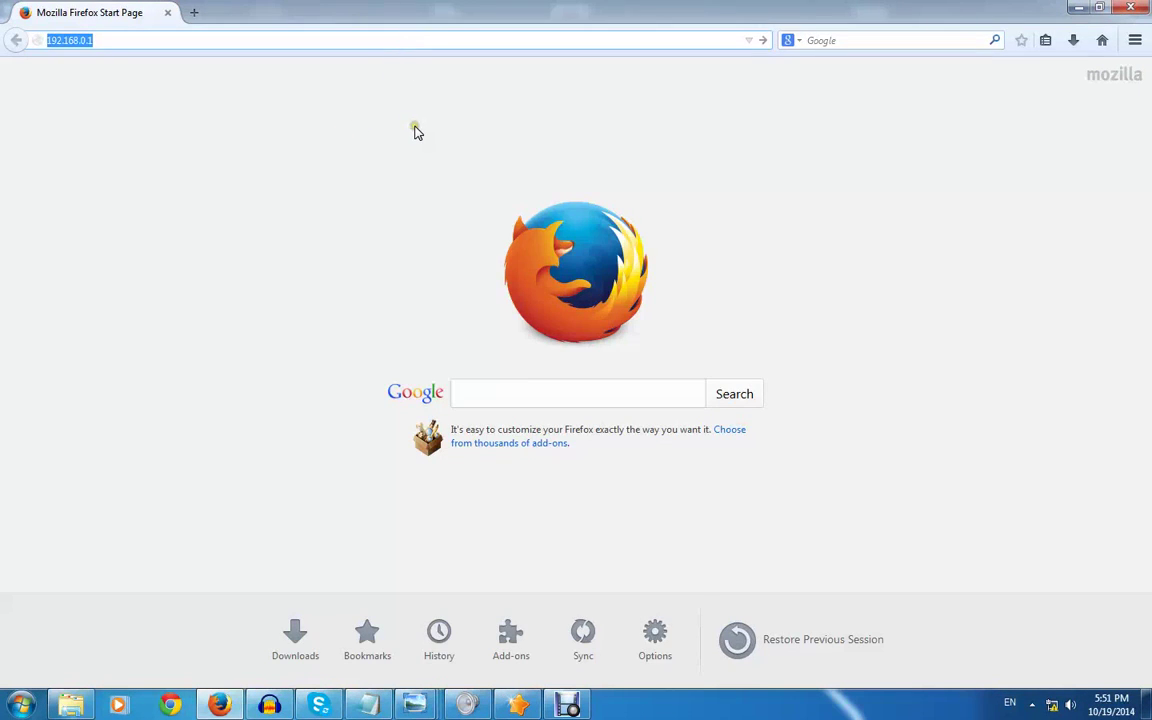
pyautogui.press('Return')
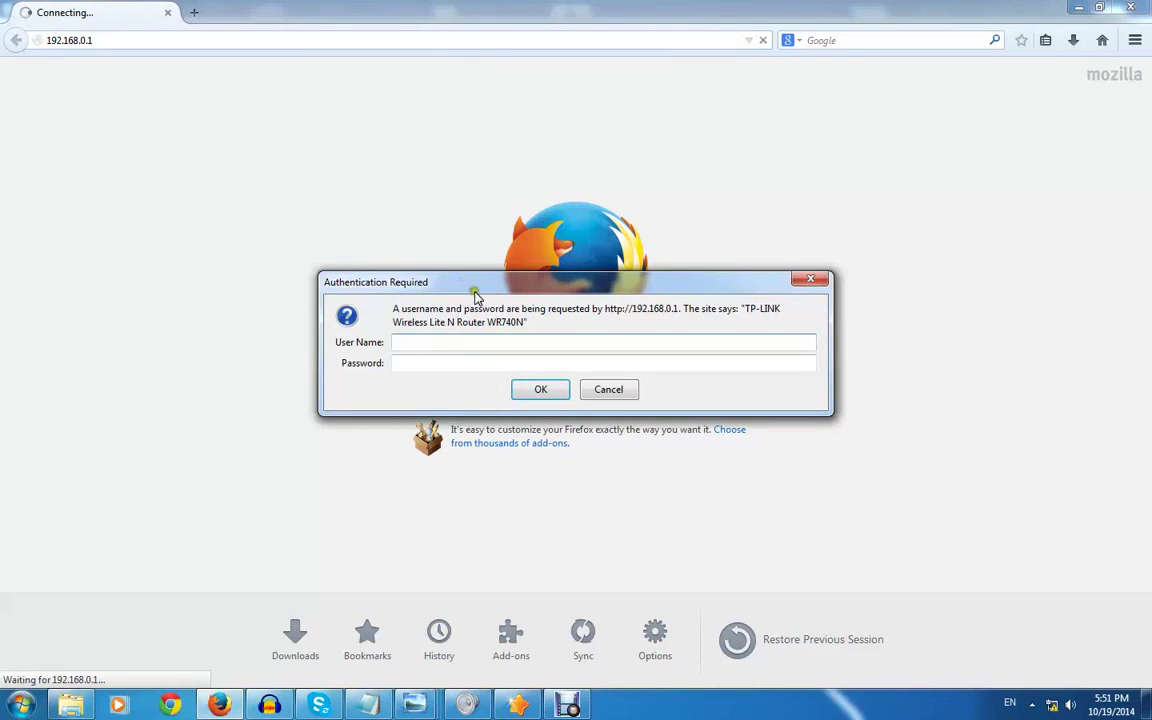
pyautogui.moveTo(486, 288); pyautogui.dragTo(700, 93)
# Sign in with the default user name and password from the router label
pyautogui.moveTo(368, 705)
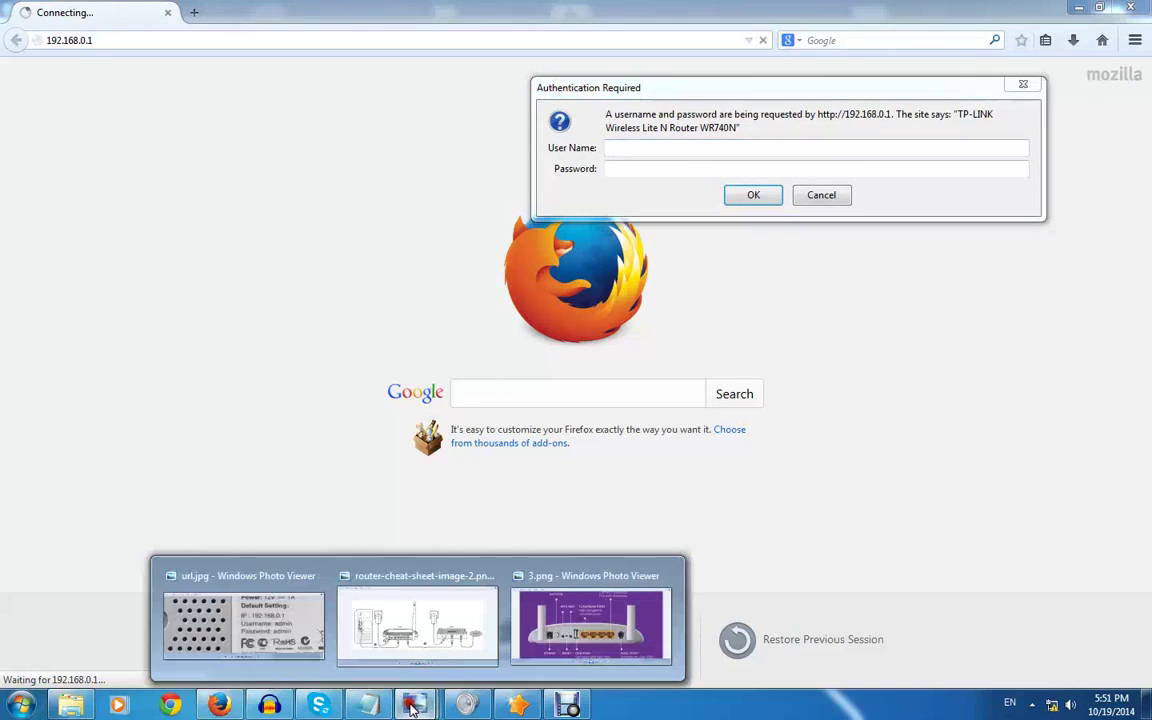
pyautogui.click(330, 625)
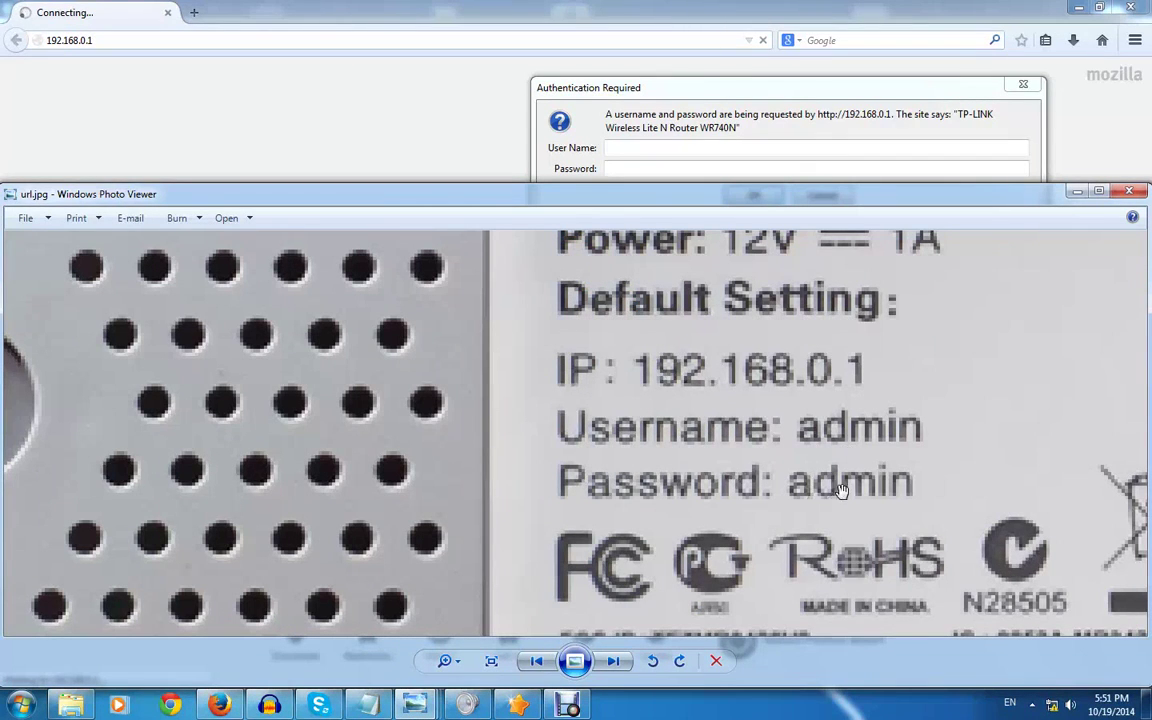
pyautogui.click(762, 148)
pyautogui.write('admin')
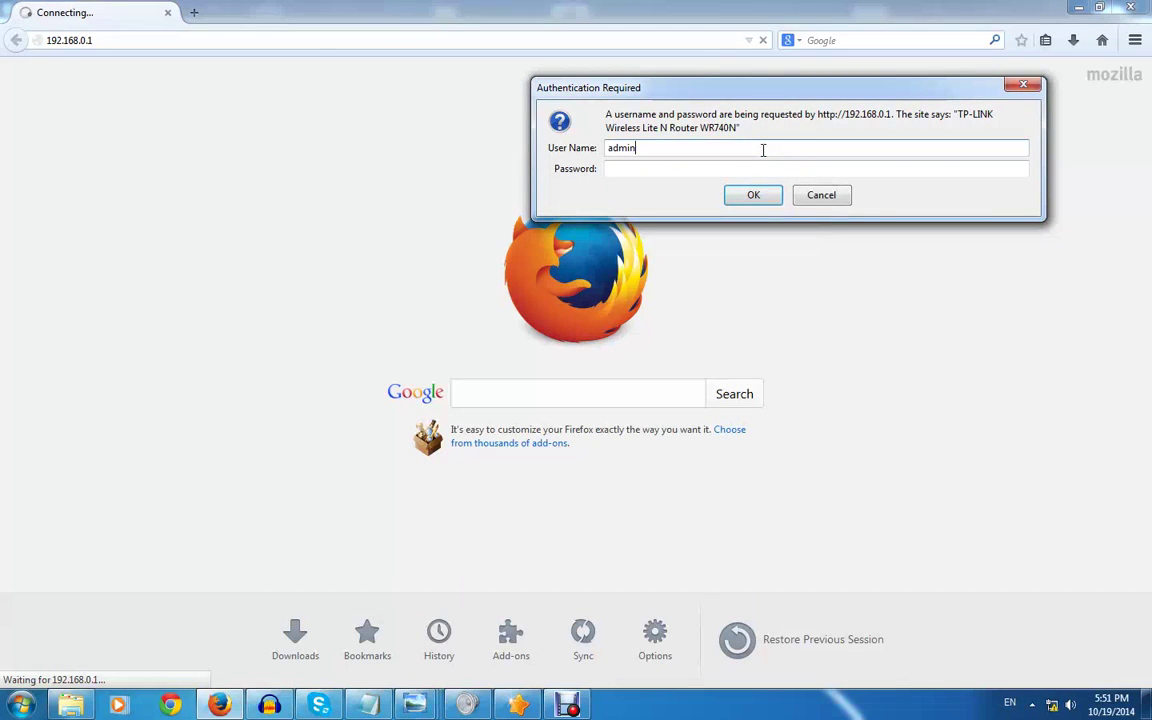
pyautogui.press('Tab')
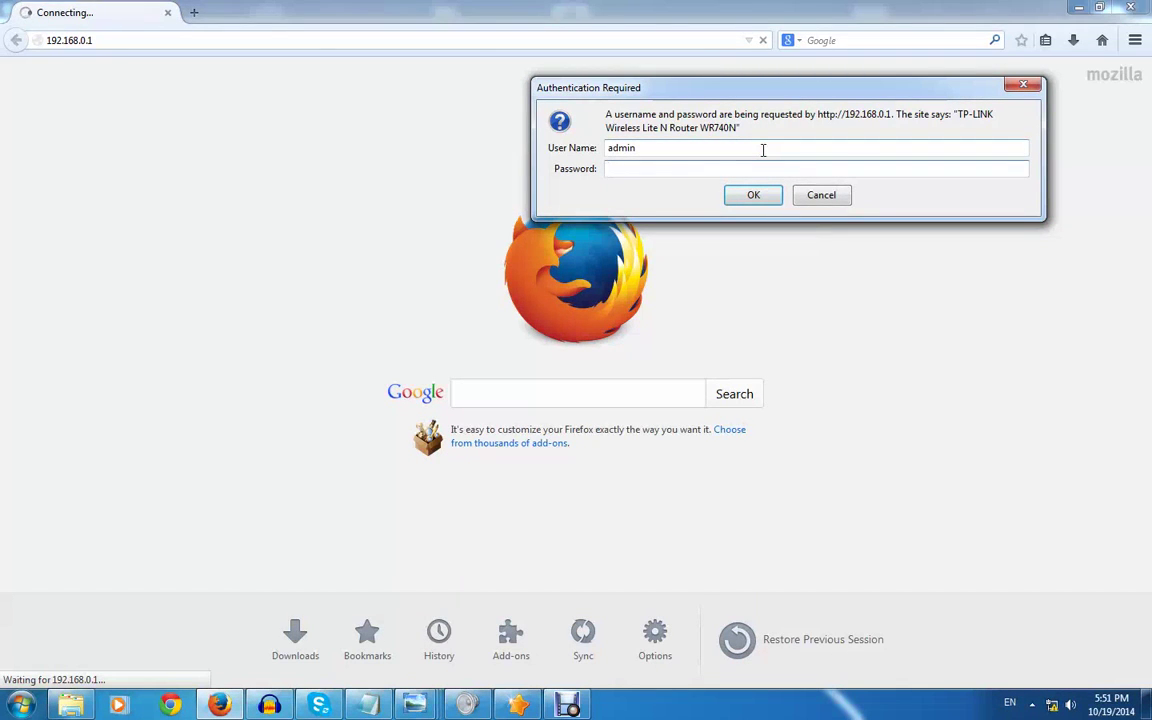
pyautogui.press('Return')
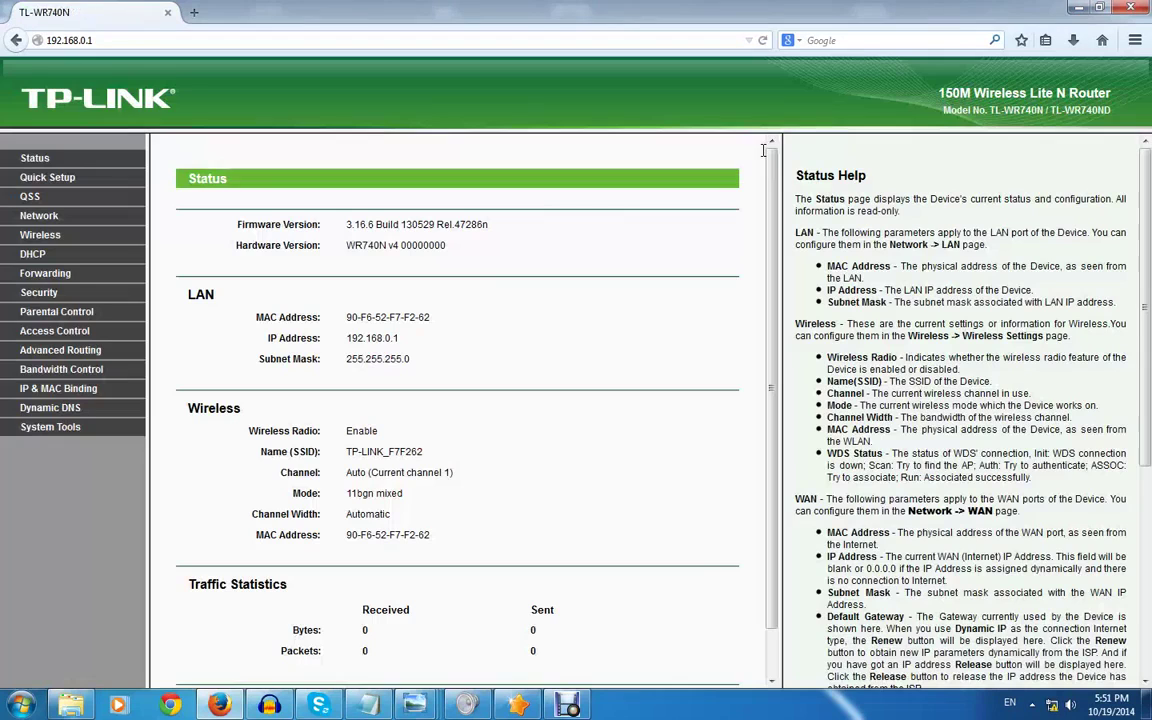
pyautogui.scroll(-1, 547, 339)
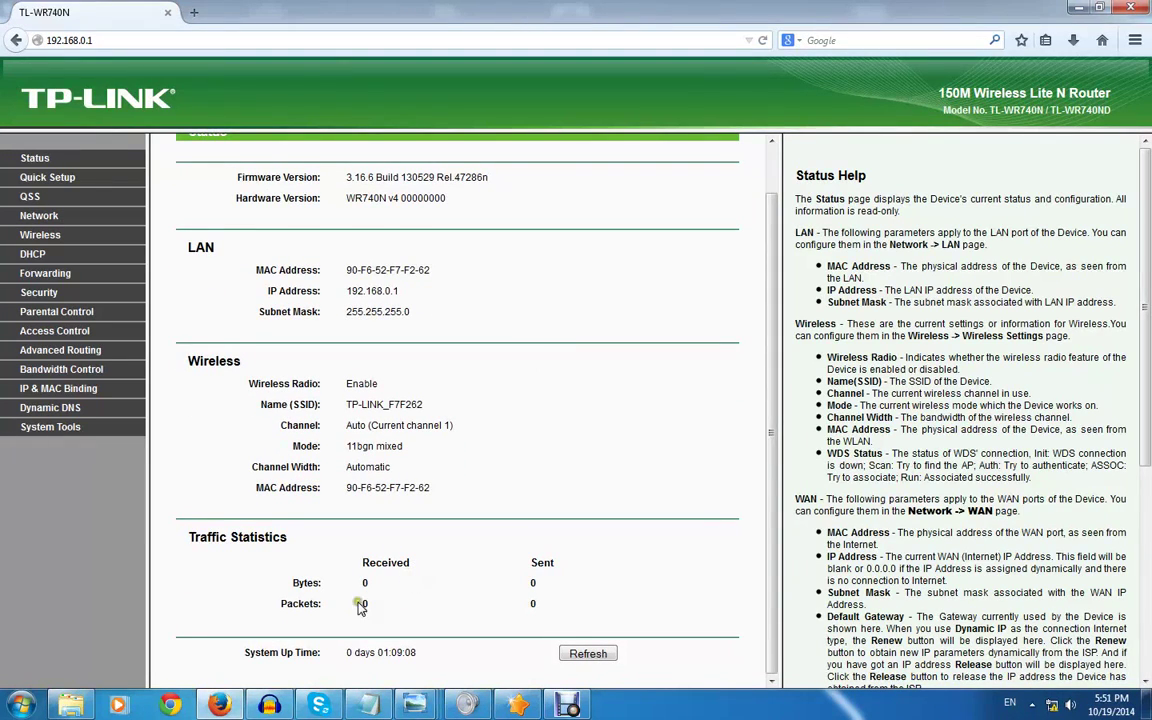
pyautogui.moveTo(368, 583); pyautogui.dragTo(380, 592)
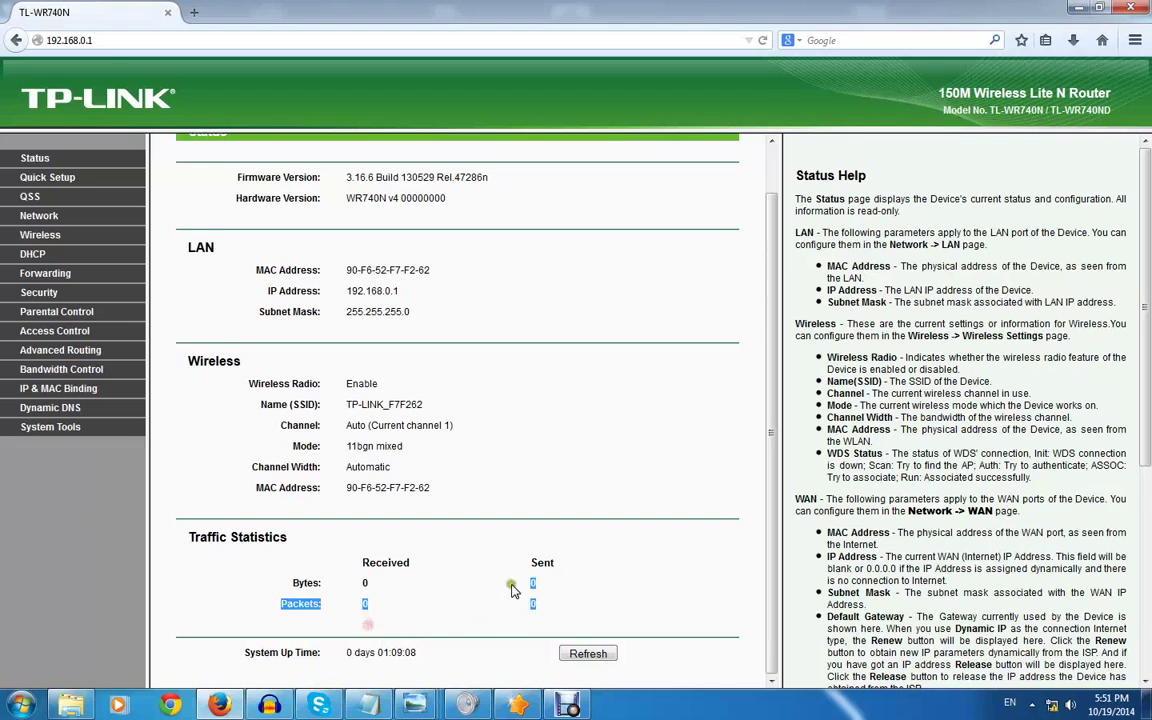
pyautogui.click(498, 606)
pyautogui.scroll(1, 530, 445)
pyautogui.scroll(-1, 530, 445)
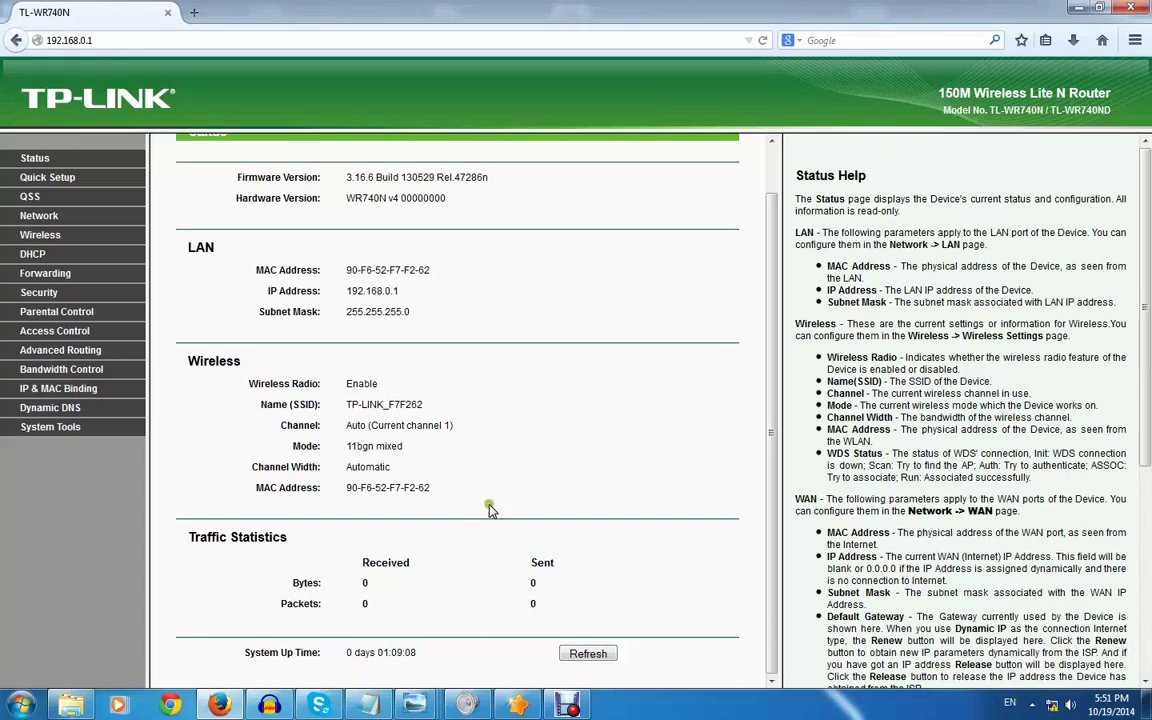
pyautogui.moveTo(345, 404); pyautogui.dragTo(428, 406)
pyautogui.rightClick(352, 405)
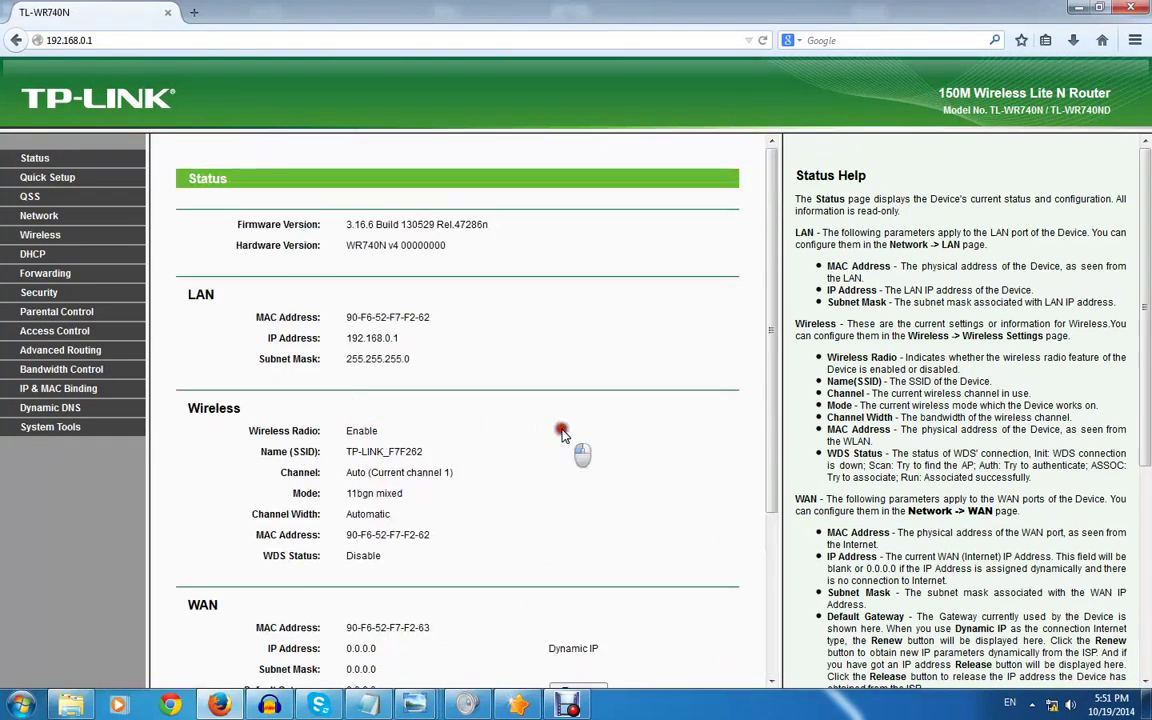
pyautogui.click(561, 432)
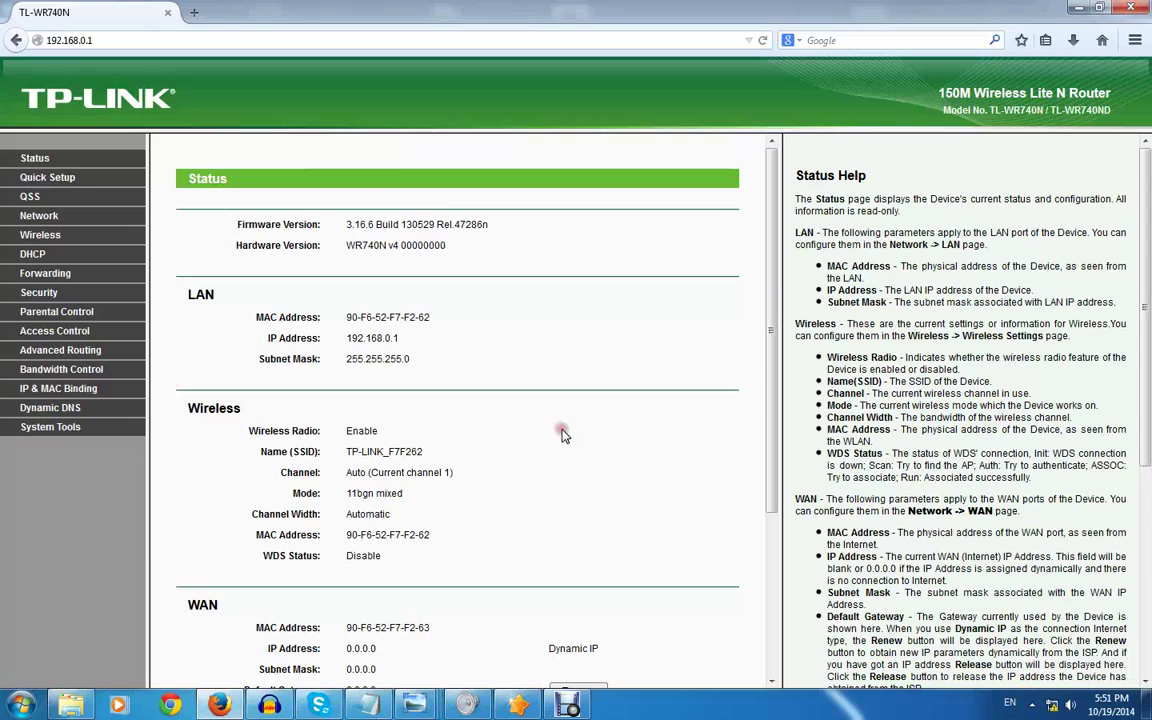
pyautogui.click(352, 317)
pyautogui.click(346, 317)
pyautogui.moveTo(346, 317); pyautogui.dragTo(437, 319)
pyautogui.click(530, 373)
pyautogui.click(531, 374)
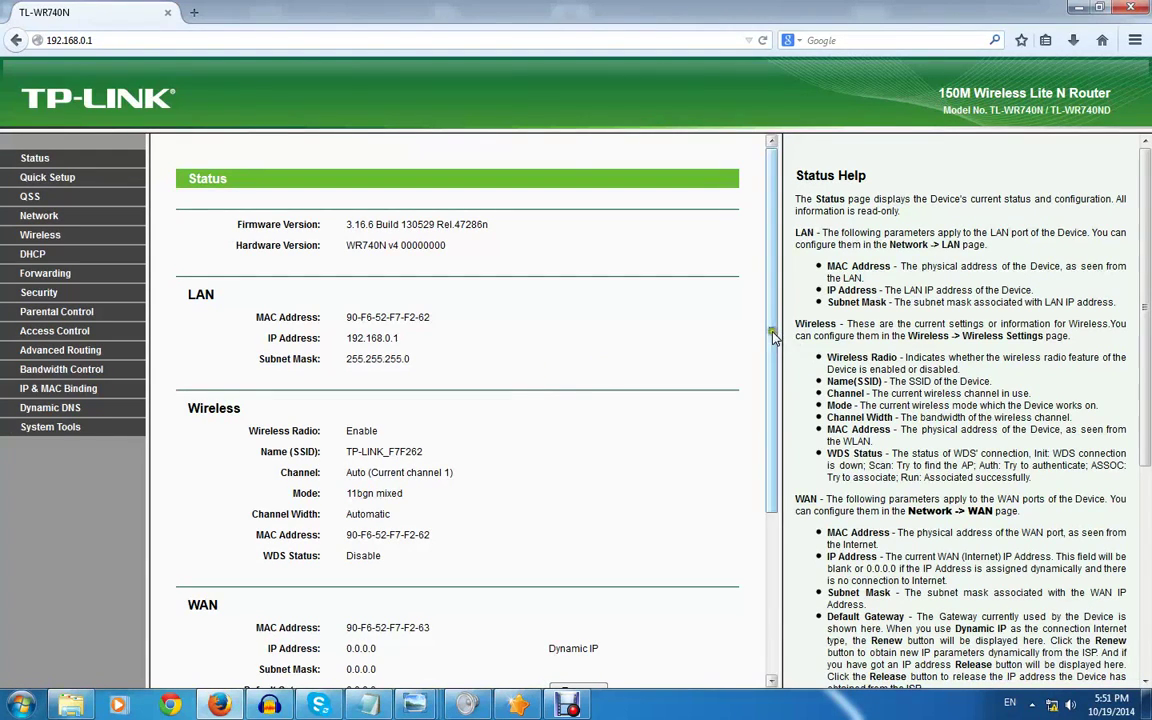
pyautogui.moveTo(771, 365); pyautogui.dragTo(779, 398)
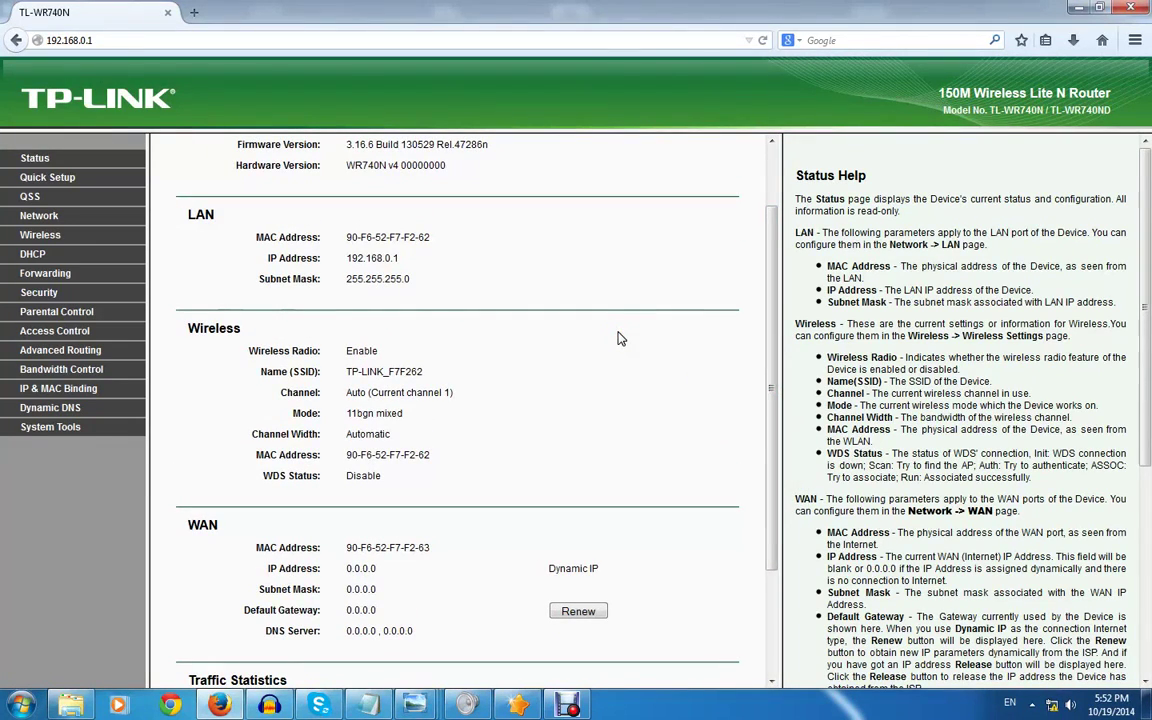
pyautogui.scroll(1, 366, 300)
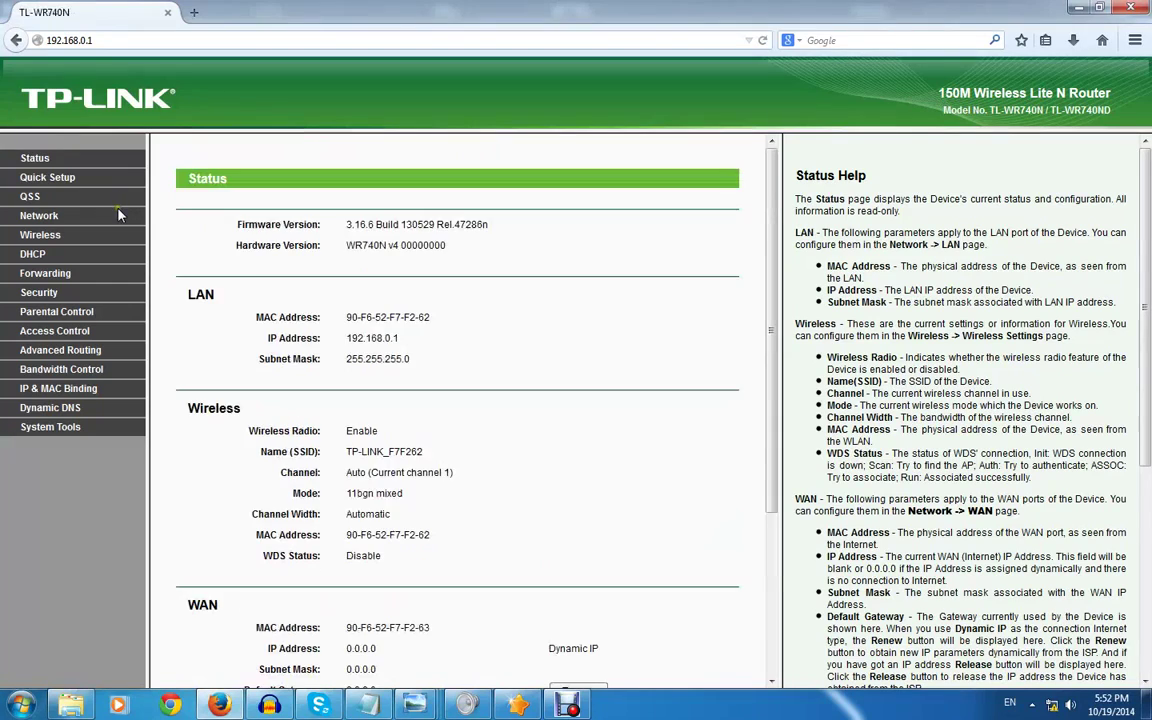
pyautogui.click(647, 381)
pyautogui.click(647, 380)
pyautogui.click(647, 380)
pyautogui.click(647, 380)
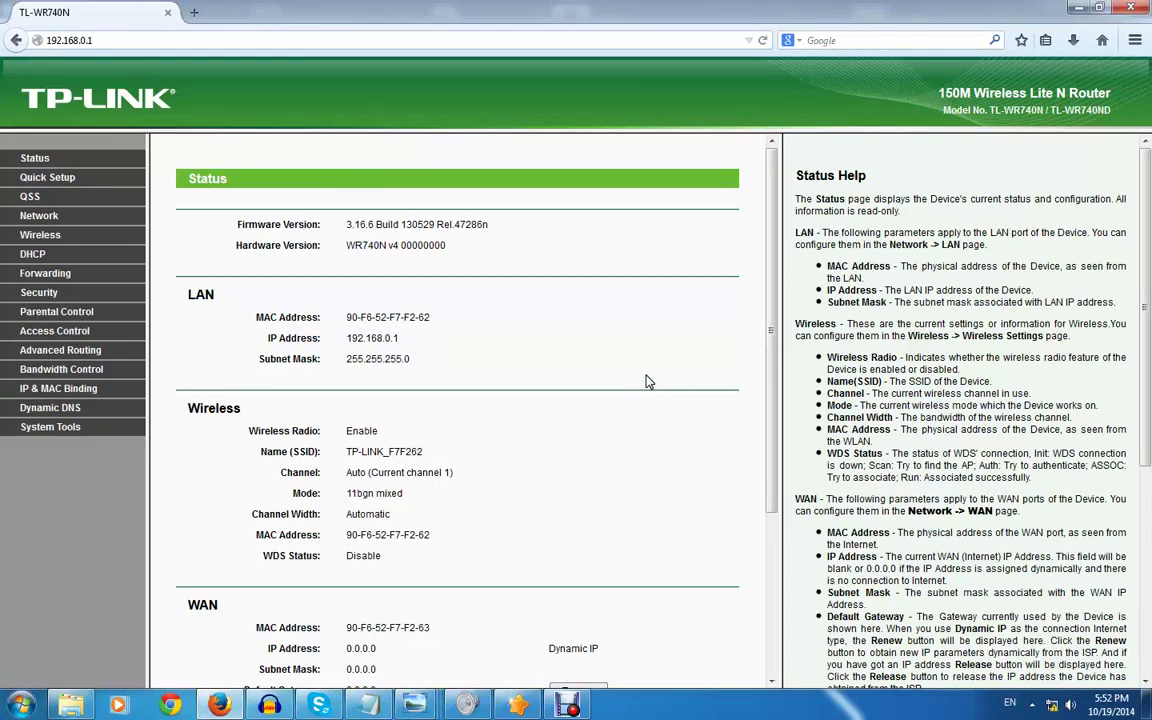
pyautogui.click(623, 353)
# Start Quick Setup and let the router auto-detect the WAN connection type
pyautogui.click(48, 178)
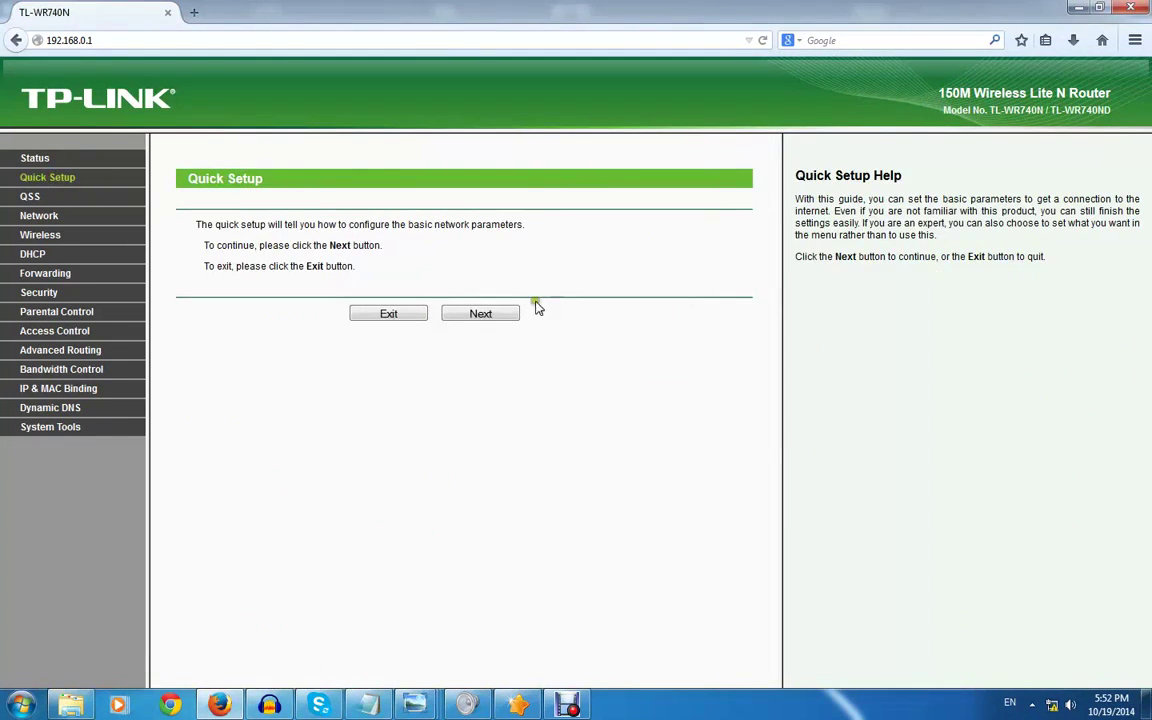
pyautogui.click(482, 315)
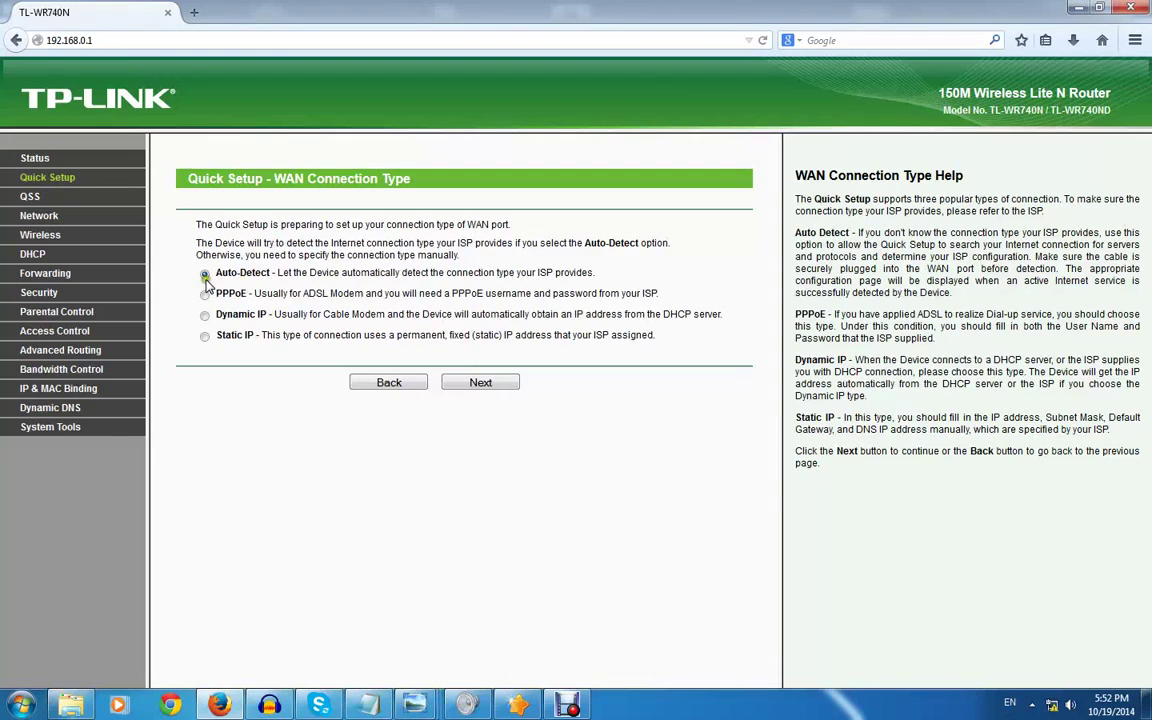
pyautogui.click(541, 387)
pyautogui.click(499, 384)
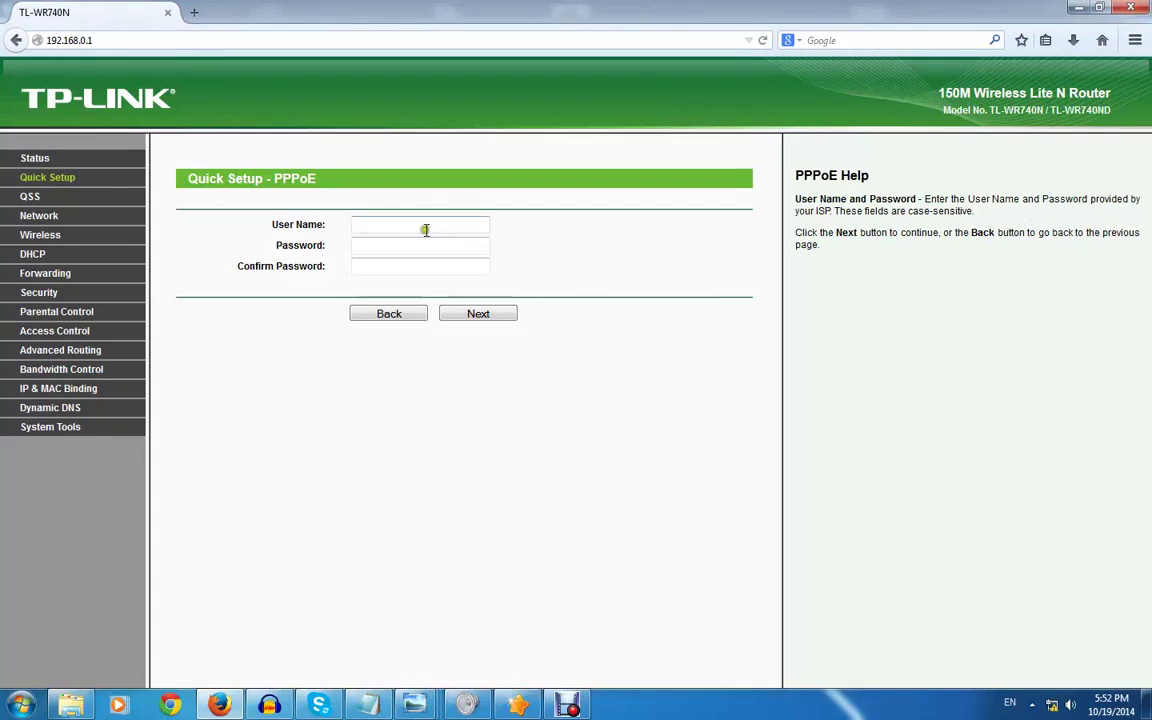
# Enter and confirm the PPPoE user name and password, then continue
pyautogui.click(424, 229)
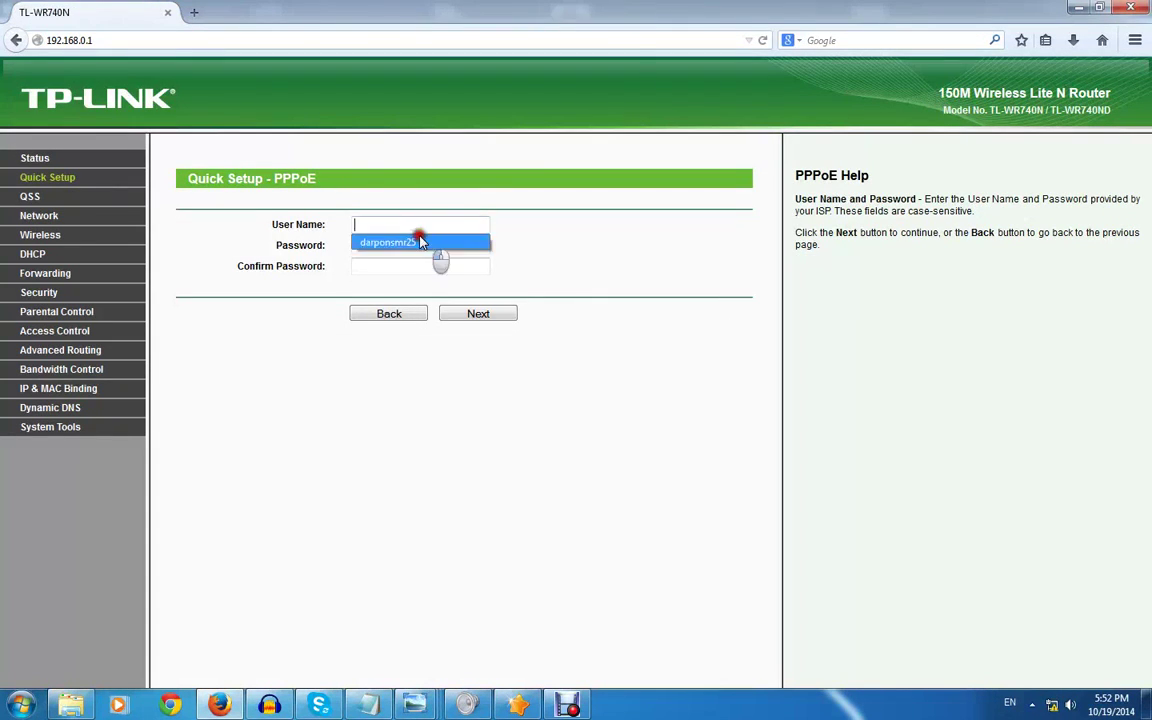
pyautogui.click(416, 242)
pyautogui.click(415, 244)
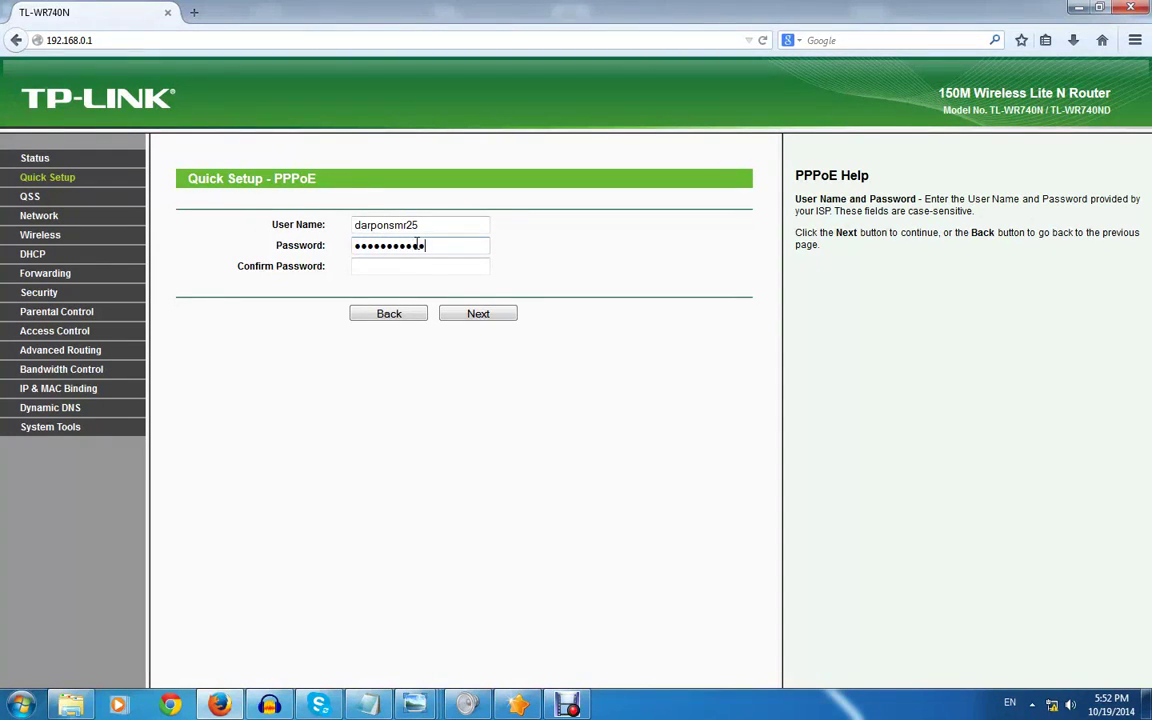
pyautogui.press('Tab')
pyautogui.write('•••')
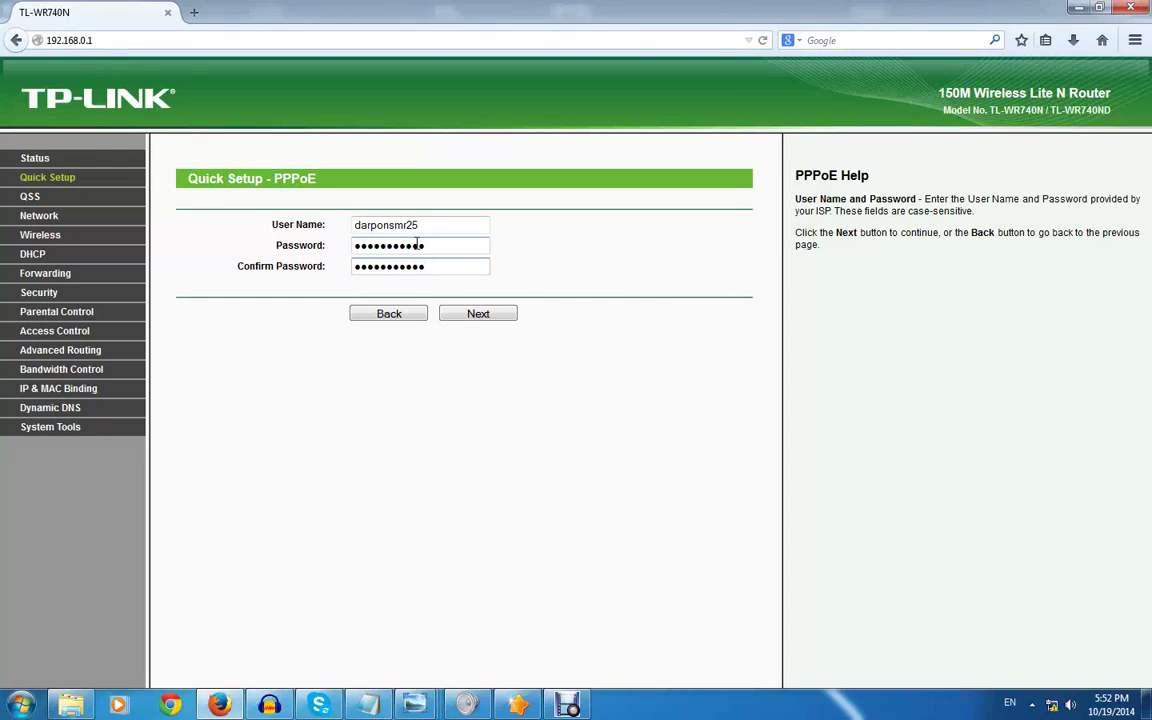
pyautogui.click(463, 314)
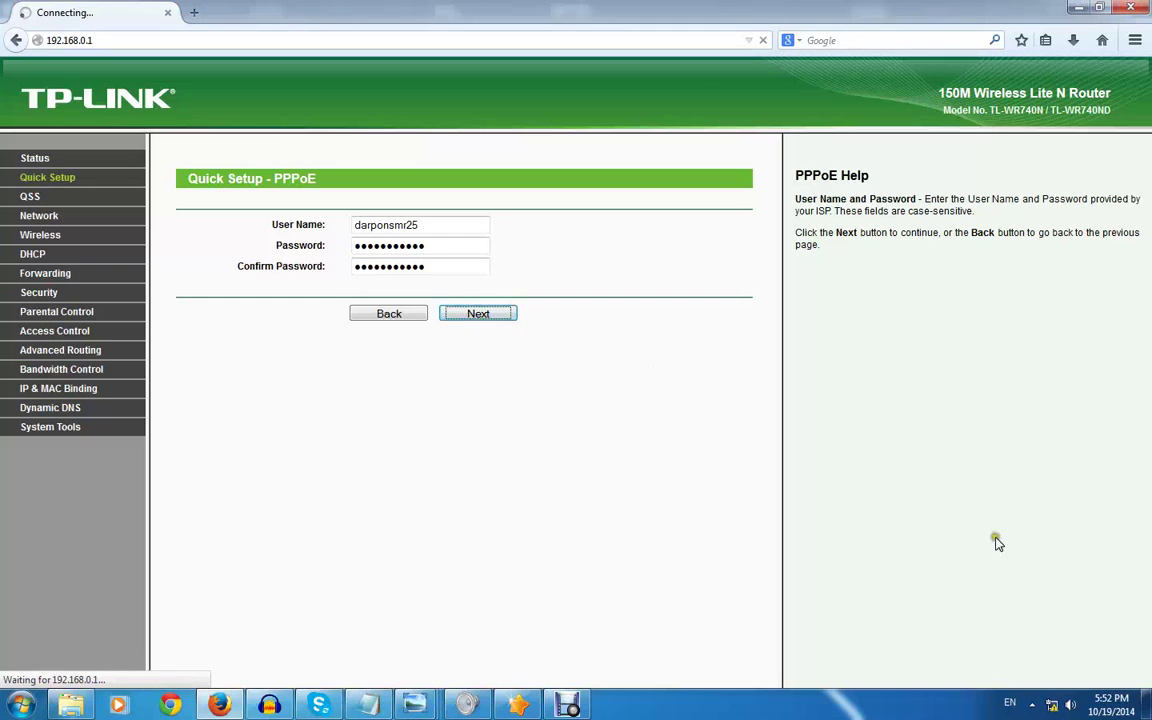
pyautogui.moveTo(1052, 708)
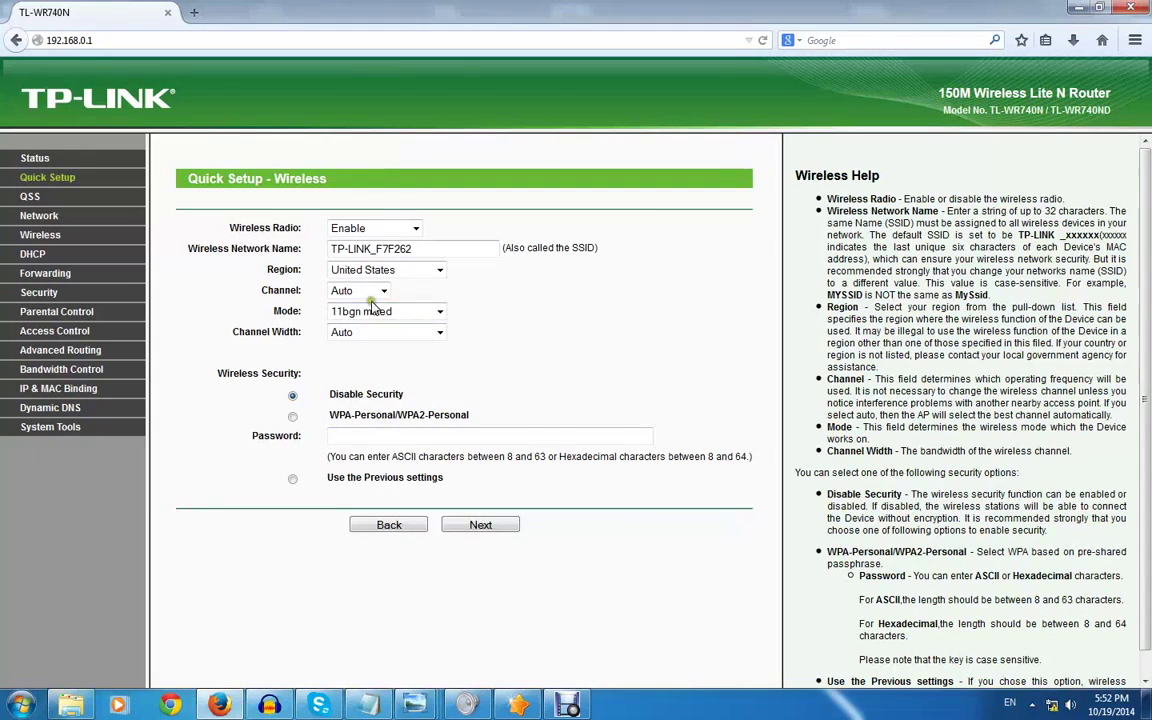
# Rename the wireless network to 'test'
pyautogui.moveTo(410, 248); pyautogui.dragTo(248, 244)
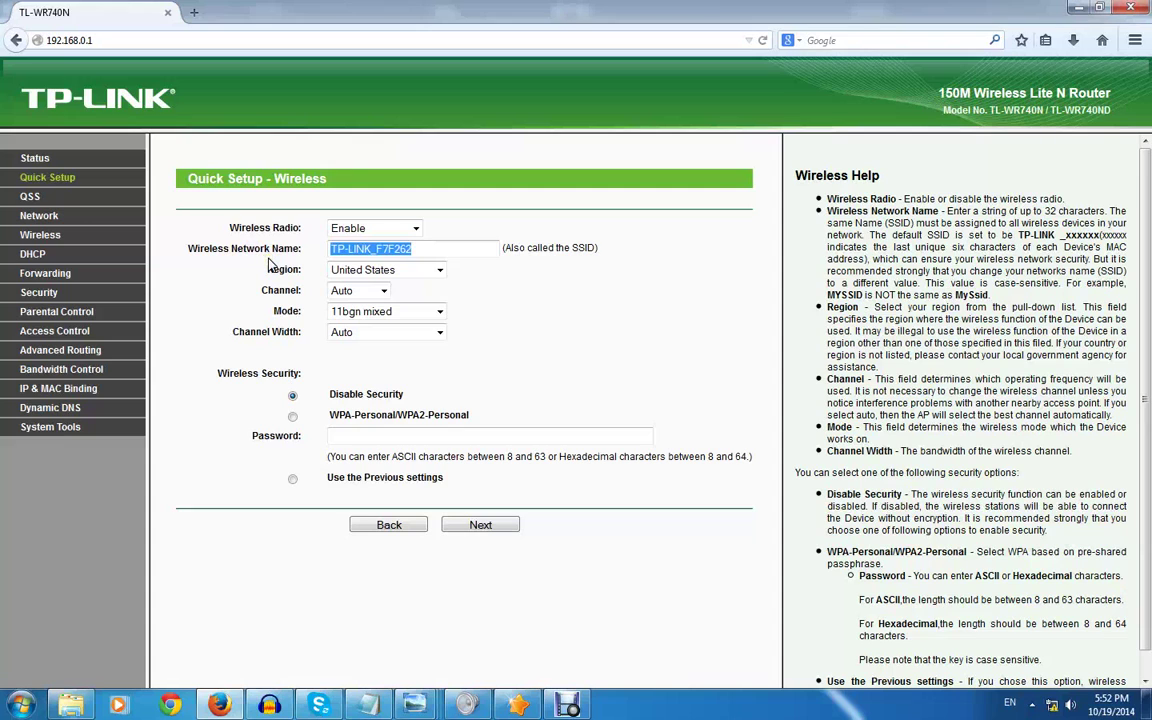
pyautogui.press('BackSpace')
pyautogui.write('test')
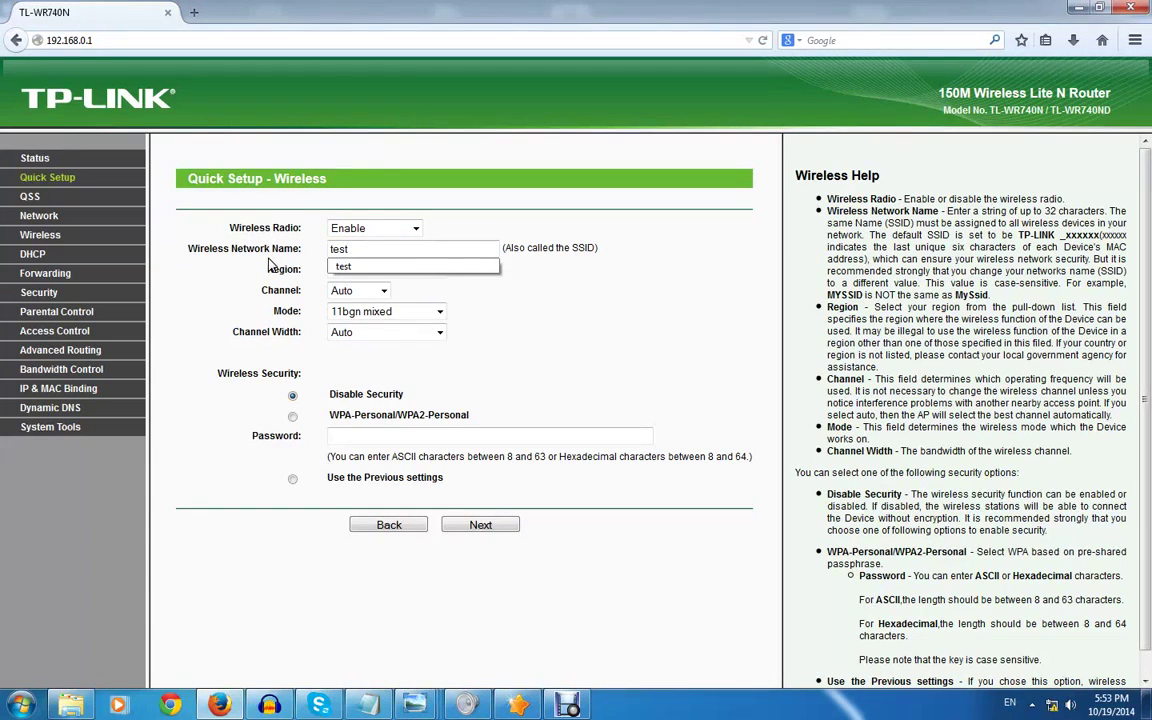
pyautogui.click(392, 266)
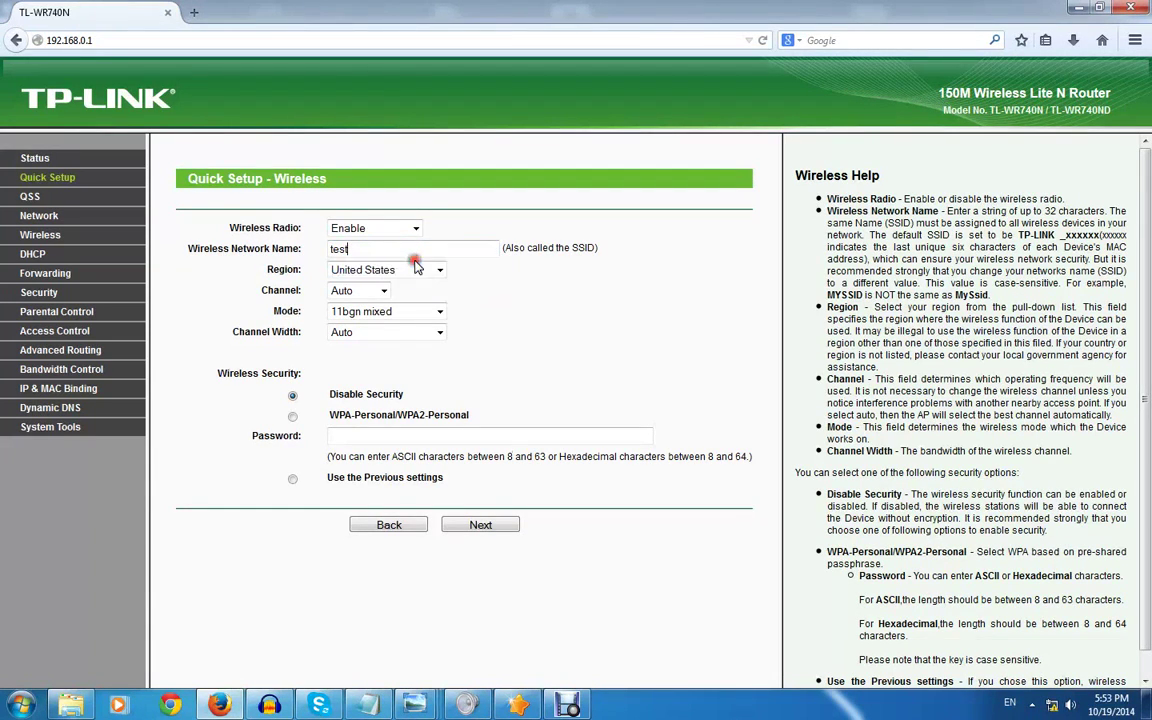
# Fill in the wireless password and select WPA-Personal/WPA2-Personal security
pyautogui.doubleClick(438, 441)
pyautogui.click(405, 449)
pyautogui.click(292, 417)
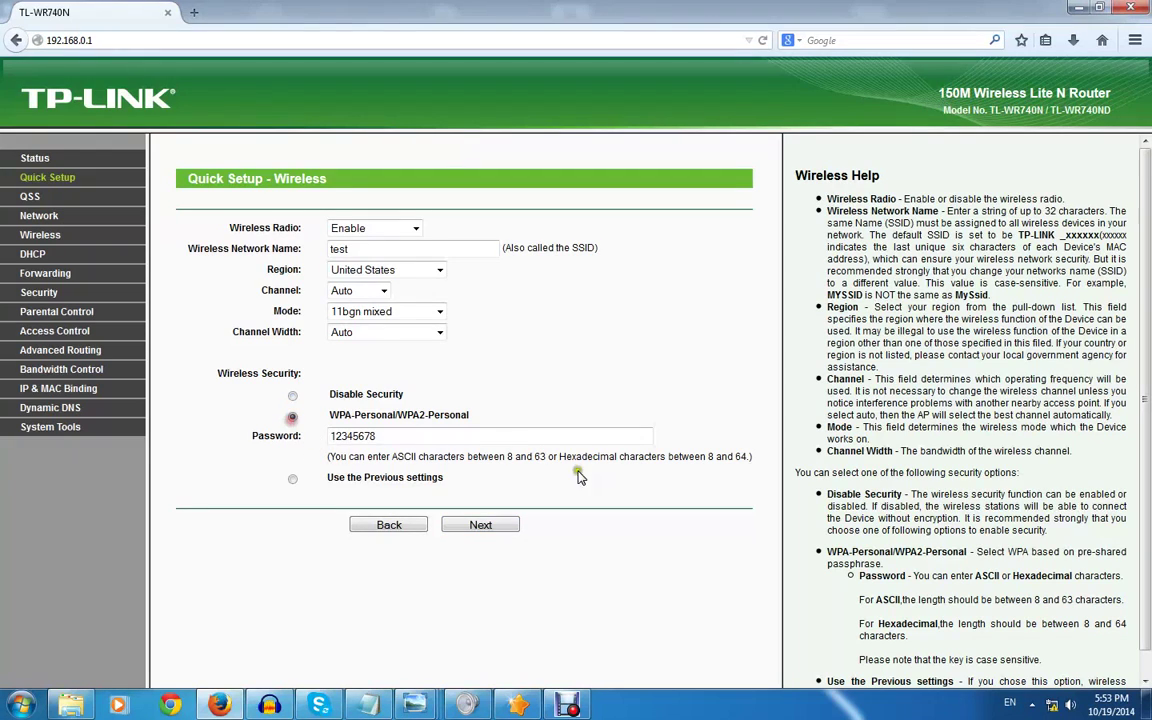
# Save the wireless settings and read the reboot note on the Quick Setup Finish page
pyautogui.click(496, 530)
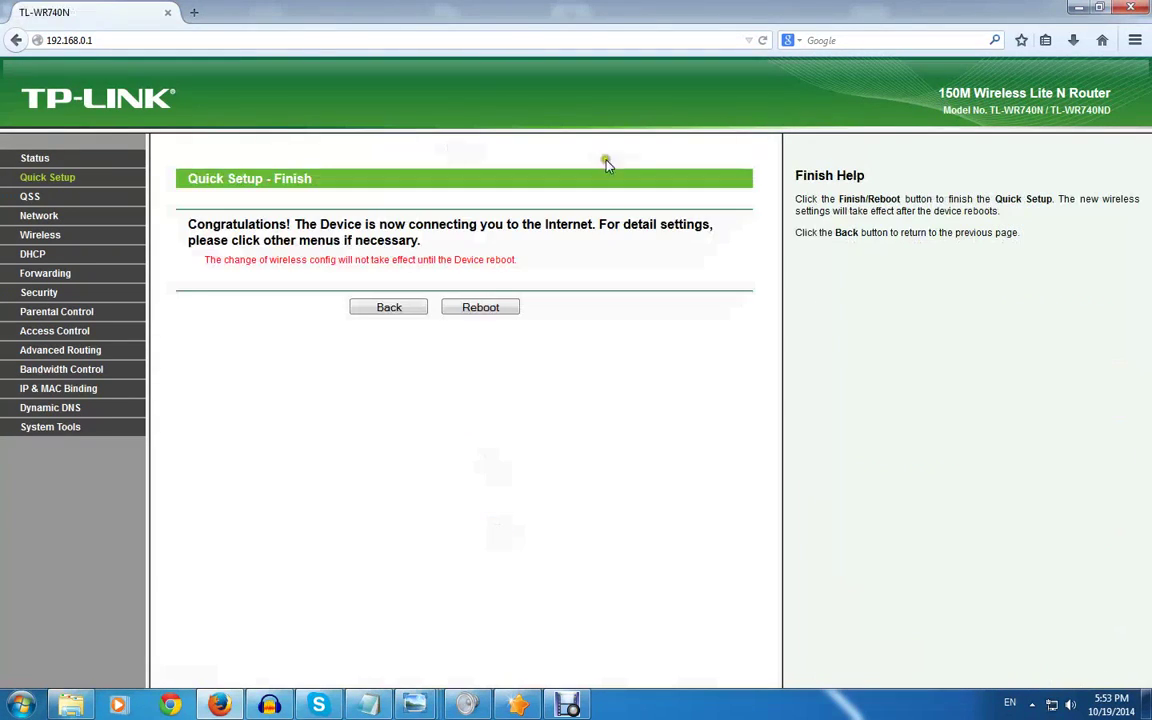
pyautogui.click(418, 402)
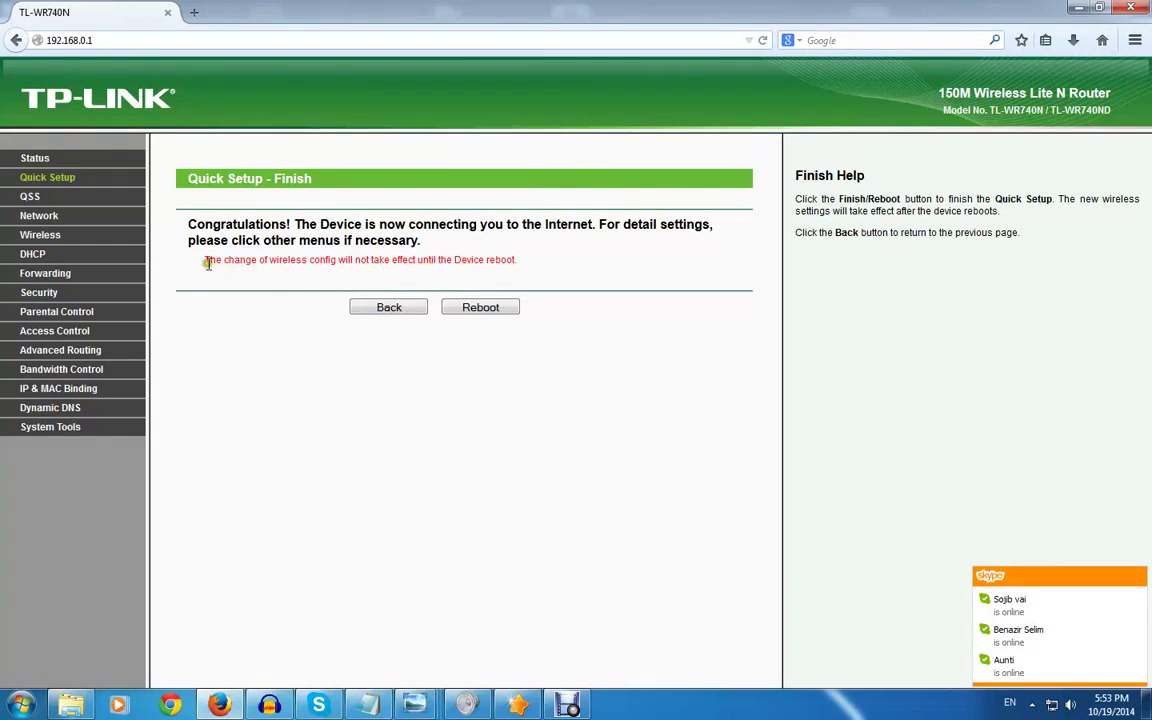
pyautogui.moveTo(208, 262); pyautogui.dragTo(538, 264)
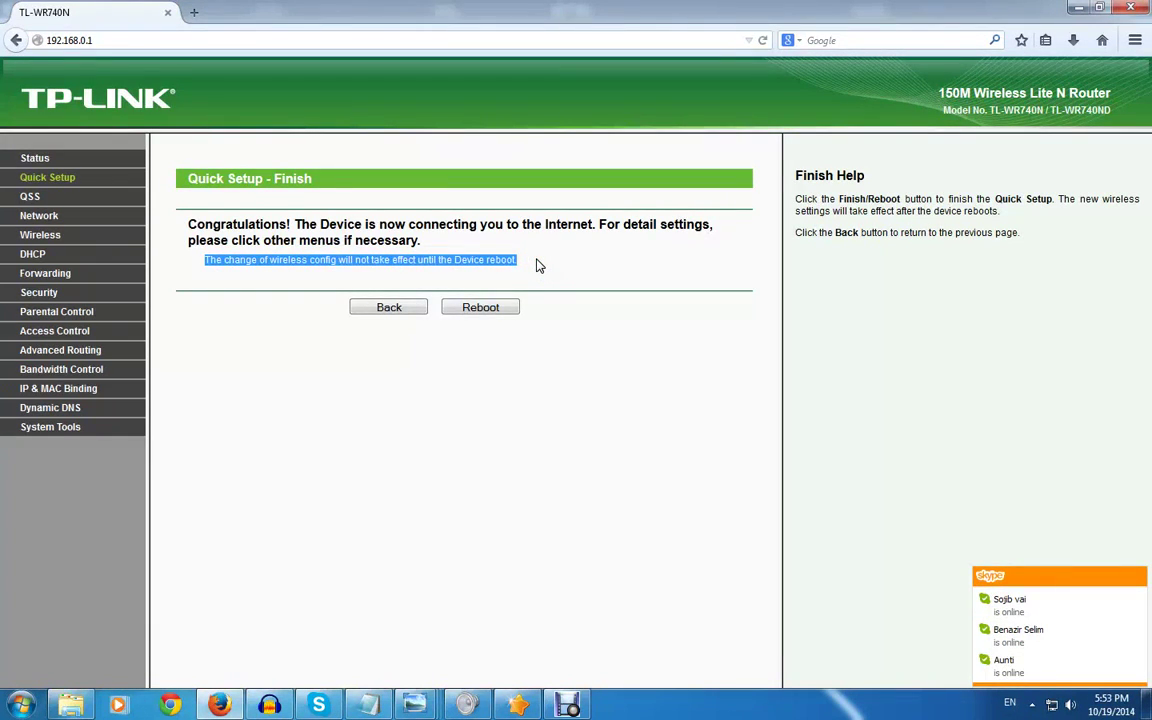
pyautogui.click(571, 457)
pyautogui.click(450, 370)
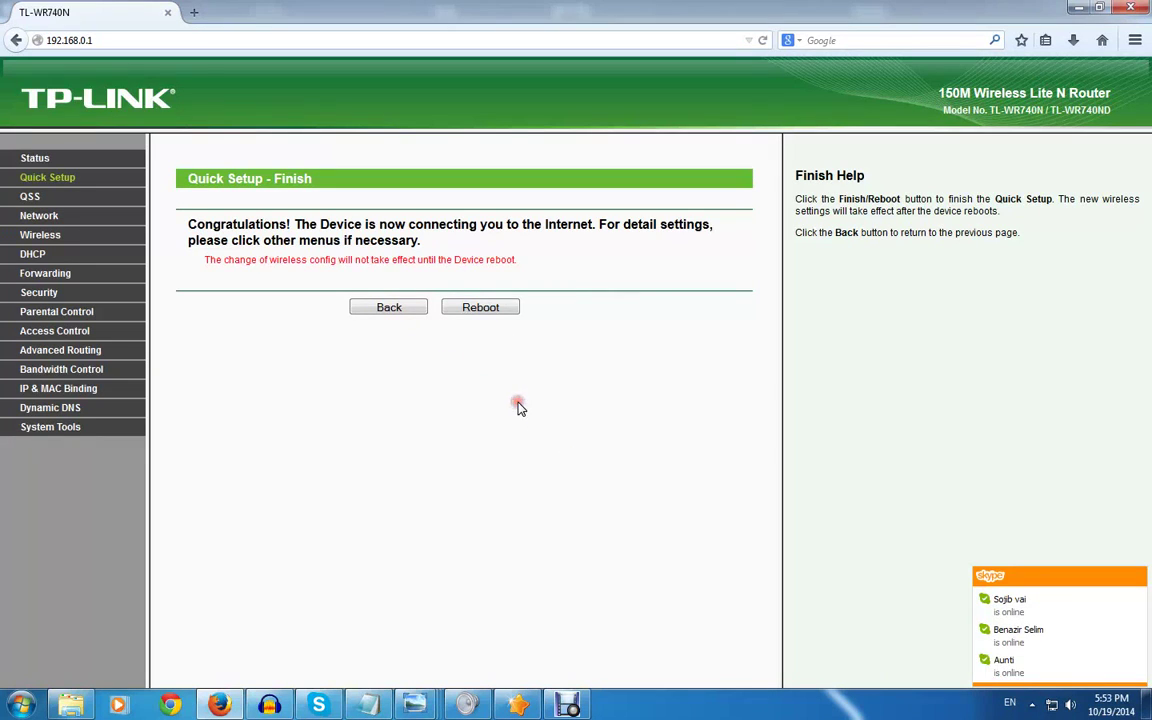
# Reboot the router and confirm, dismissing the ESET update error notification meanwhile
pyautogui.click(508, 309)
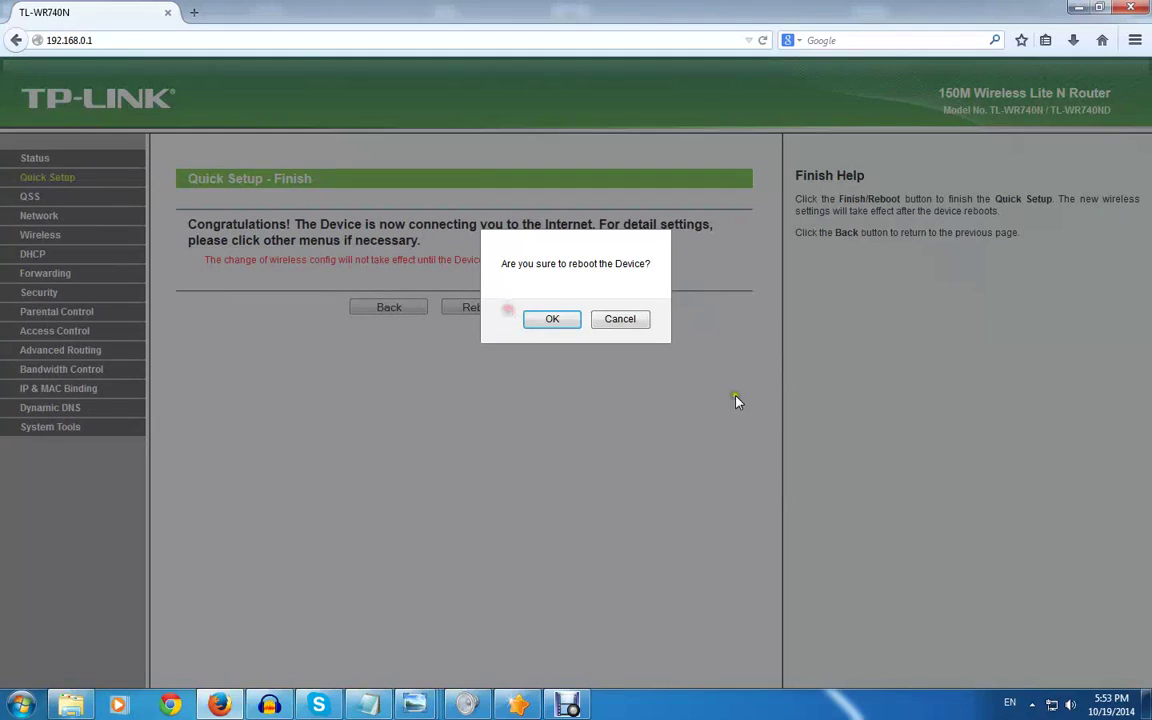
pyautogui.click(549, 318)
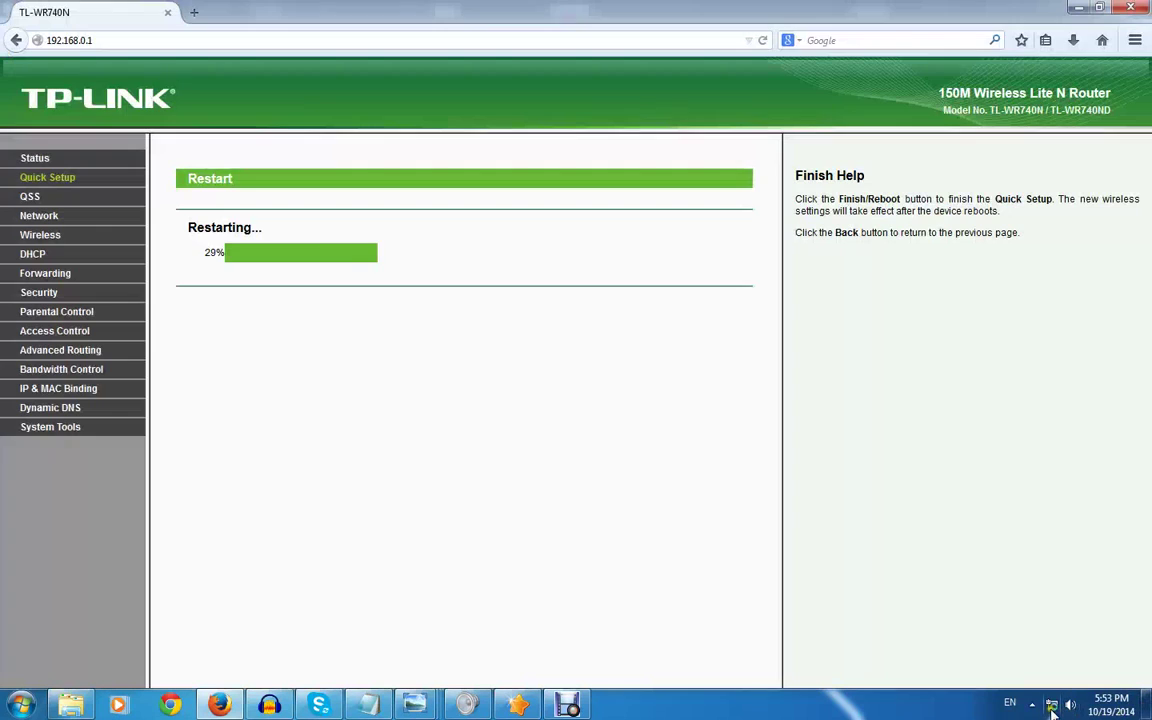
pyautogui.moveTo(1051, 708)
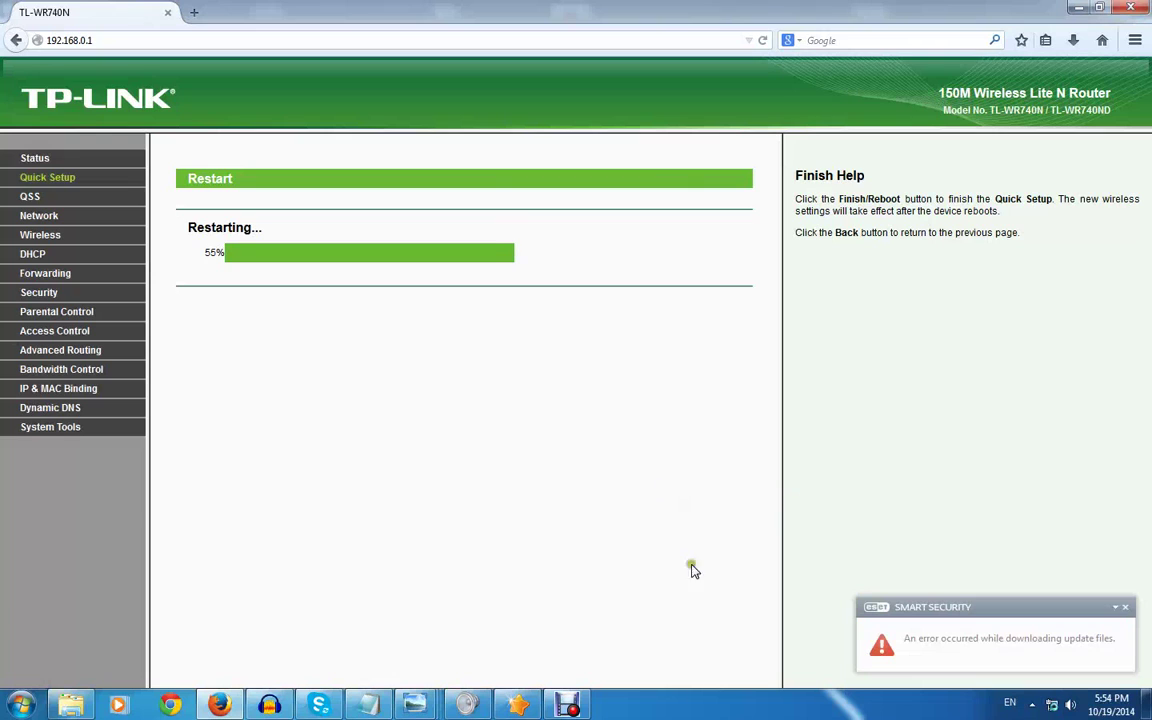
pyautogui.click(1125, 607)
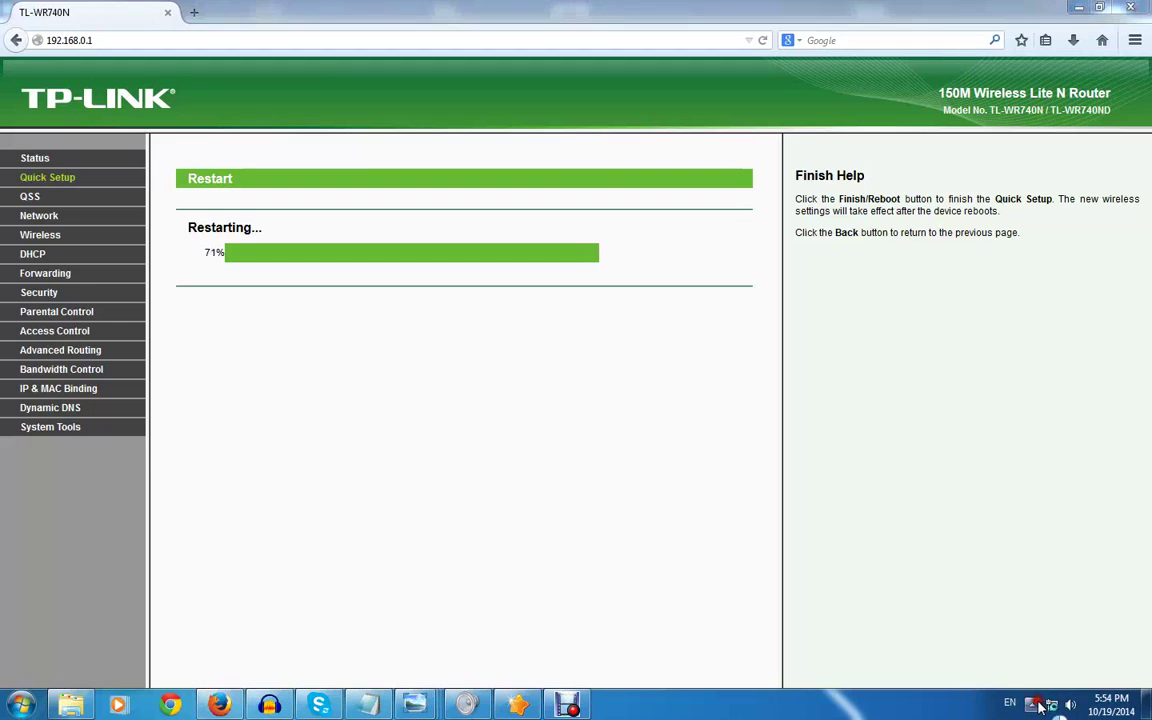
pyautogui.click(1032, 704)
# Dismiss ESET's signature update error, close ESET Smart Security, and bring Skype forward
pyautogui.click(1018, 546)
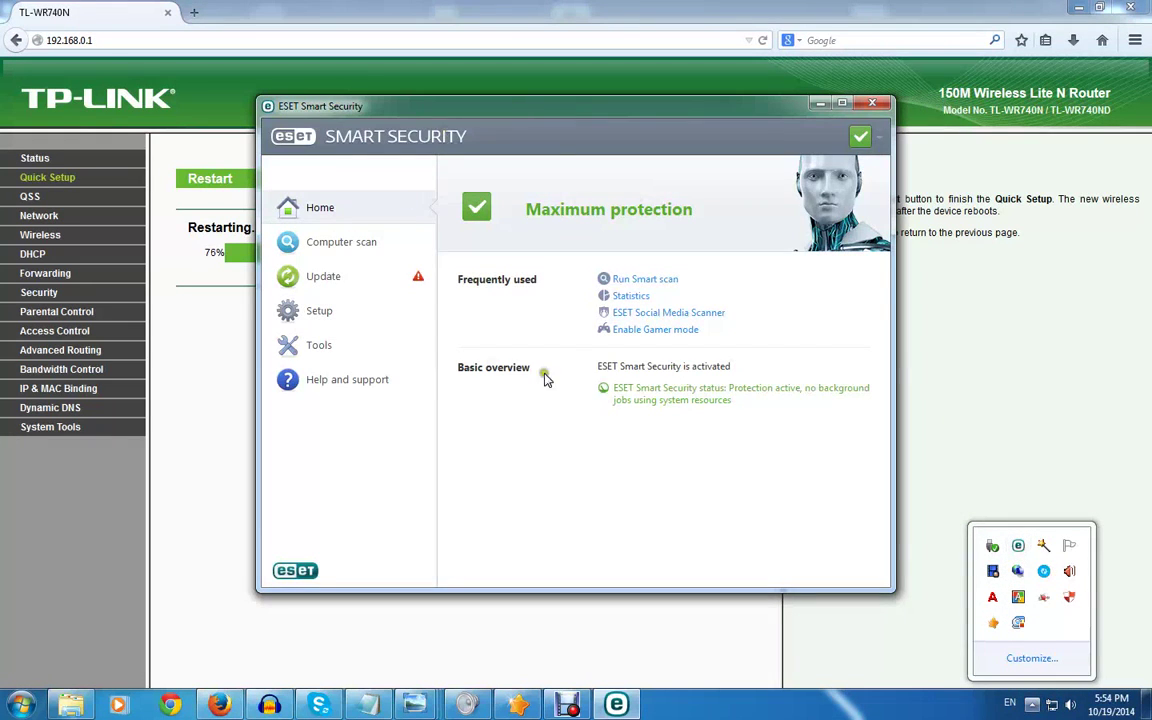
pyautogui.click(340, 276)
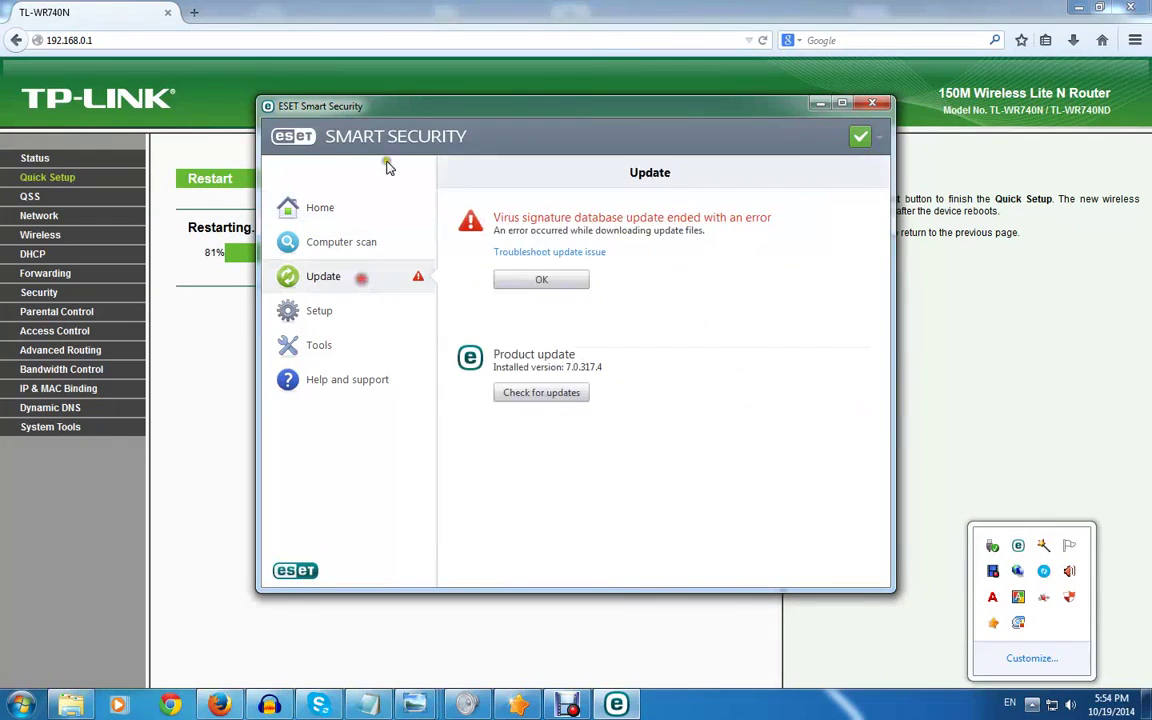
pyautogui.click(588, 280)
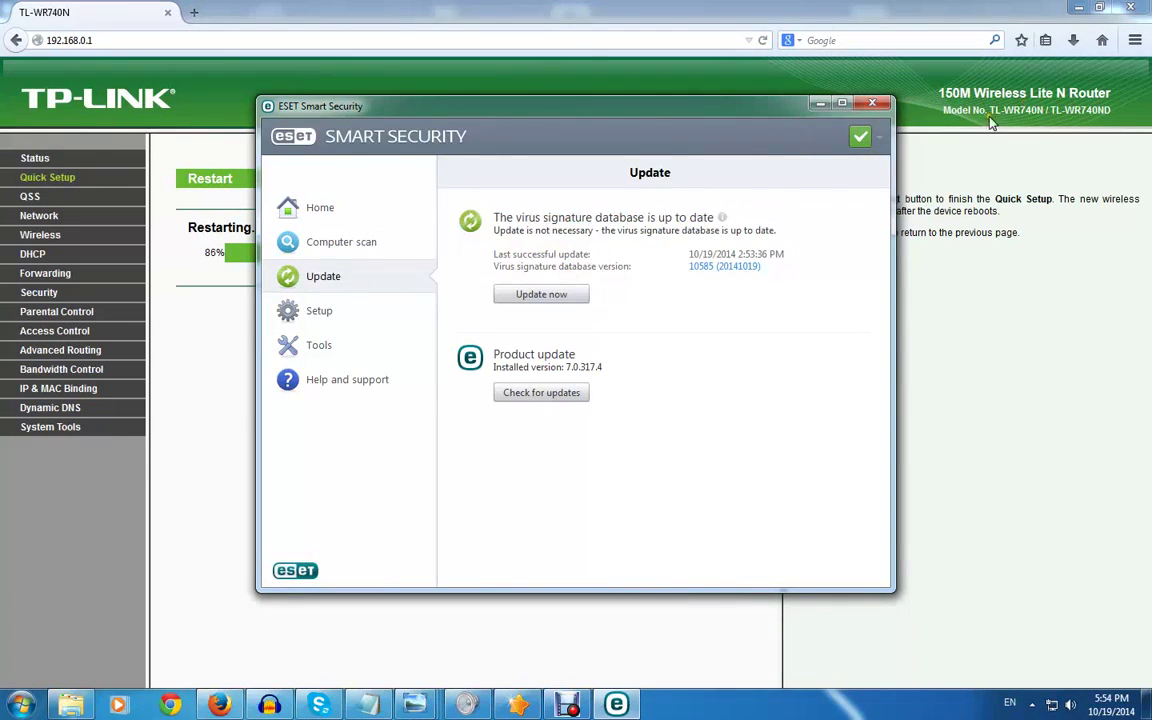
pyautogui.click(872, 103)
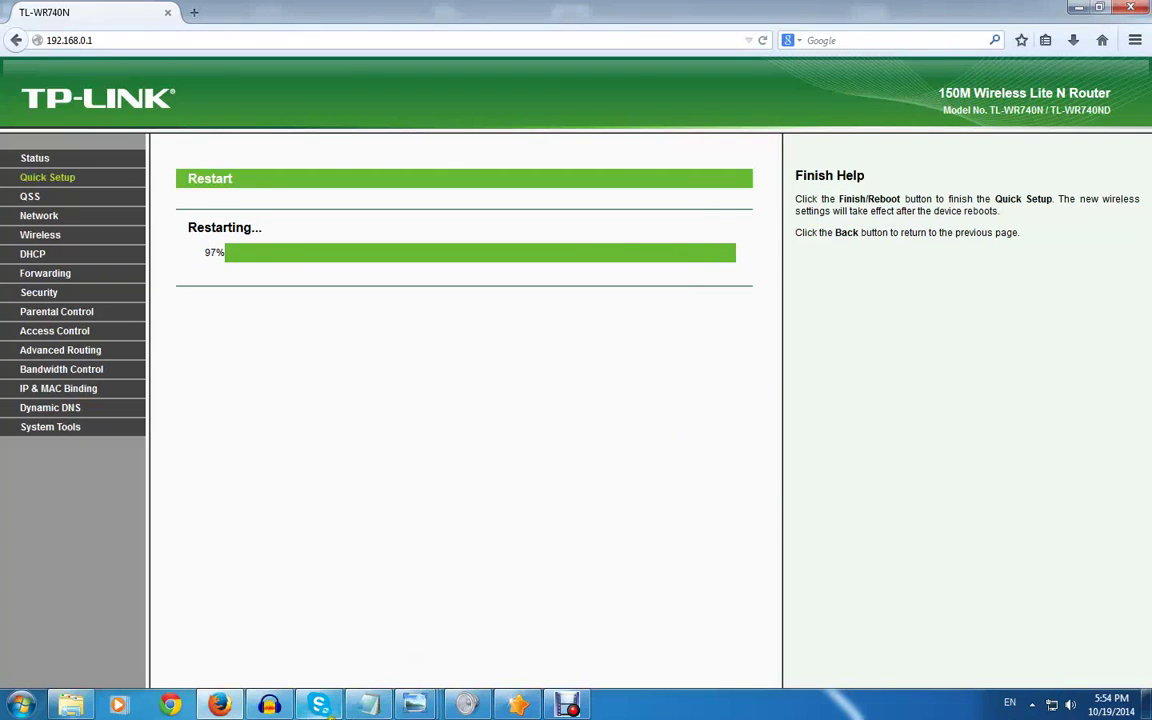
pyautogui.click(318, 705)
pyautogui.click(86, 240)
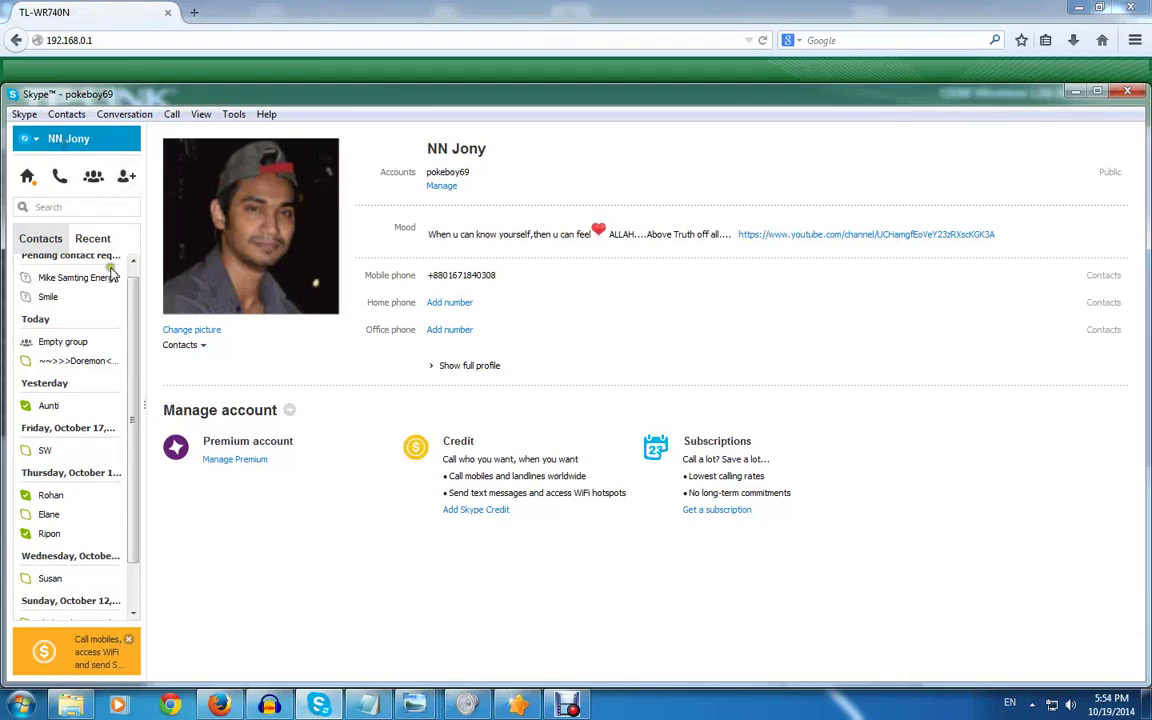
pyautogui.click(28, 234)
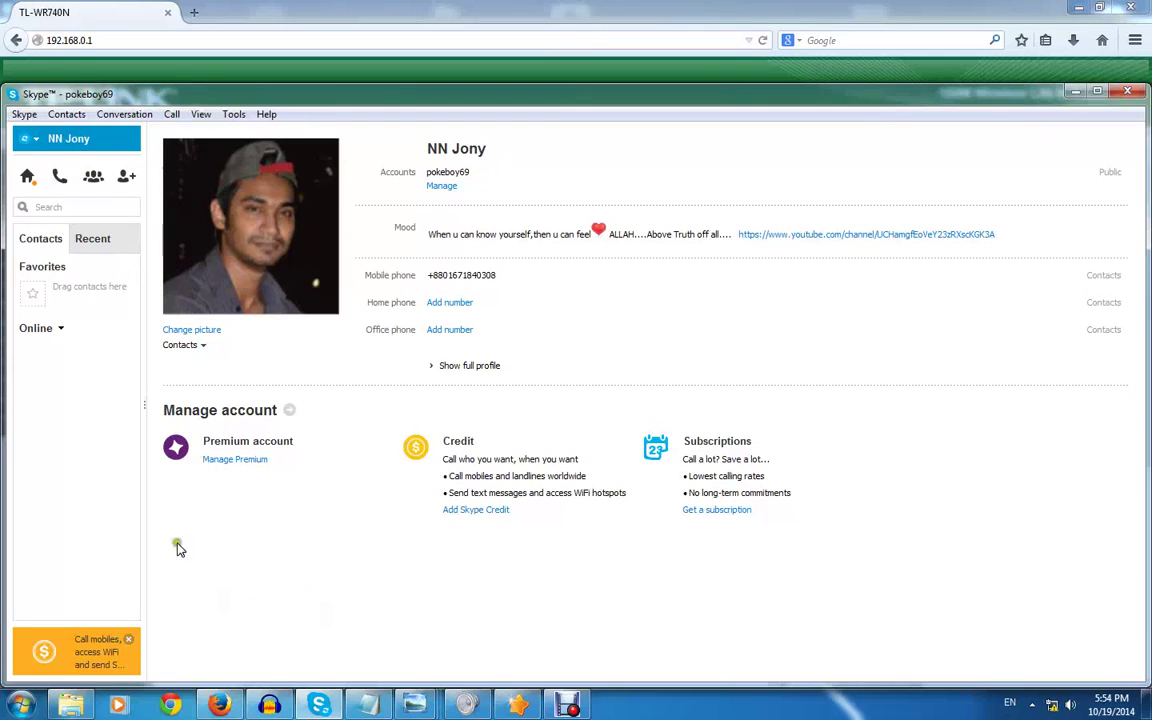
pyautogui.click(33, 182)
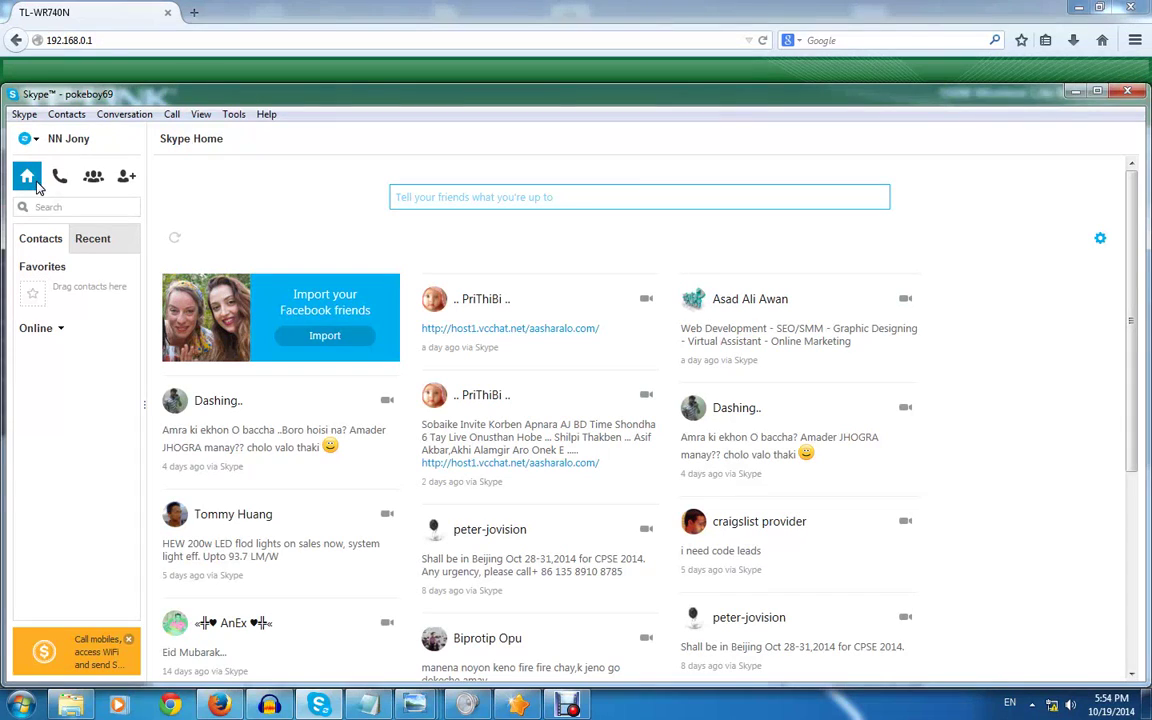
pyautogui.click(66, 140)
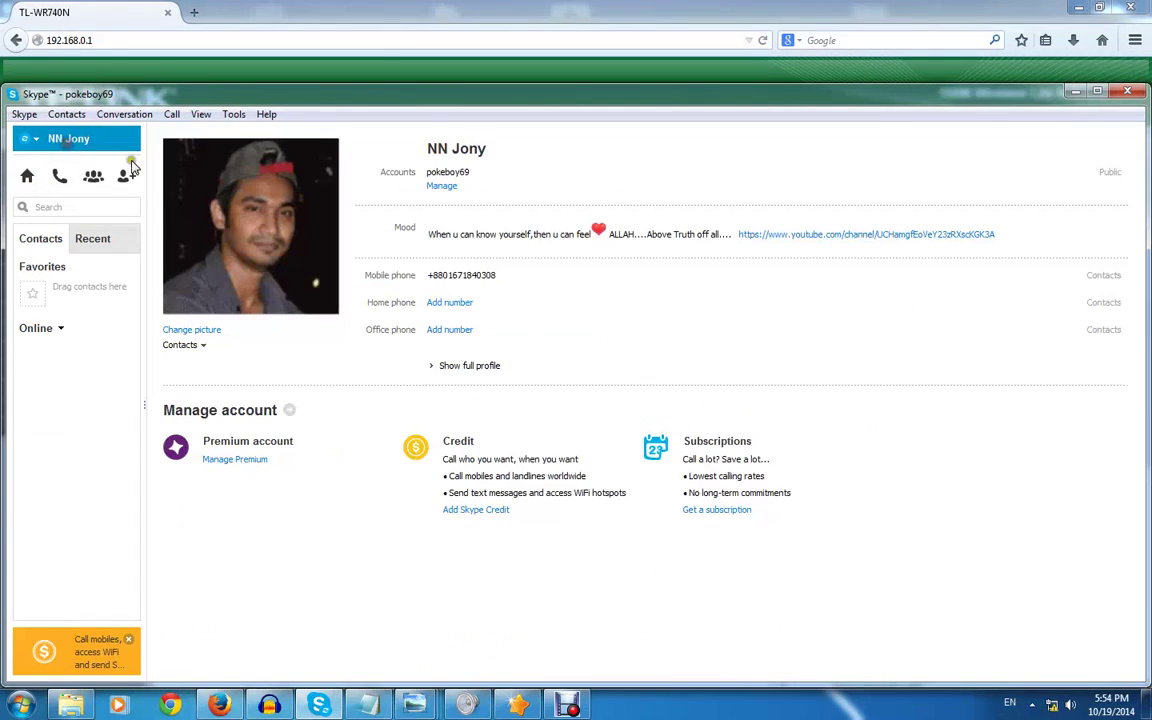
pyautogui.click(110, 238)
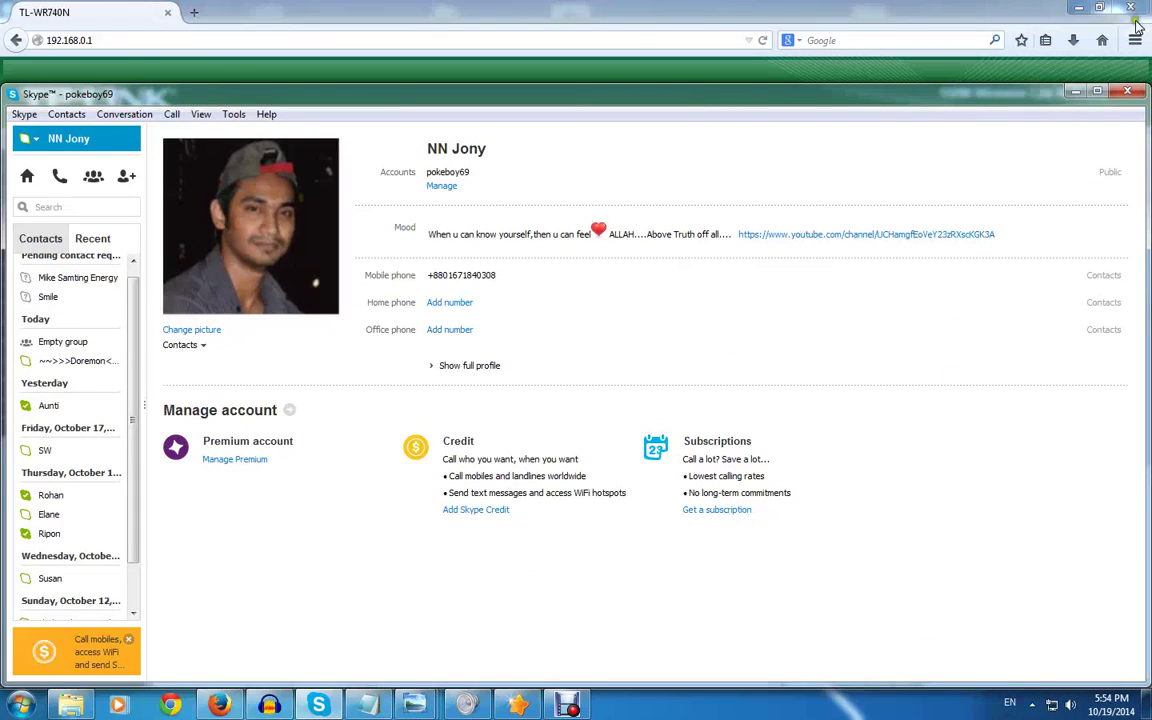
# Minimise Skype and check the WAN status, which still reads Connecting...
pyautogui.click(1072, 91)
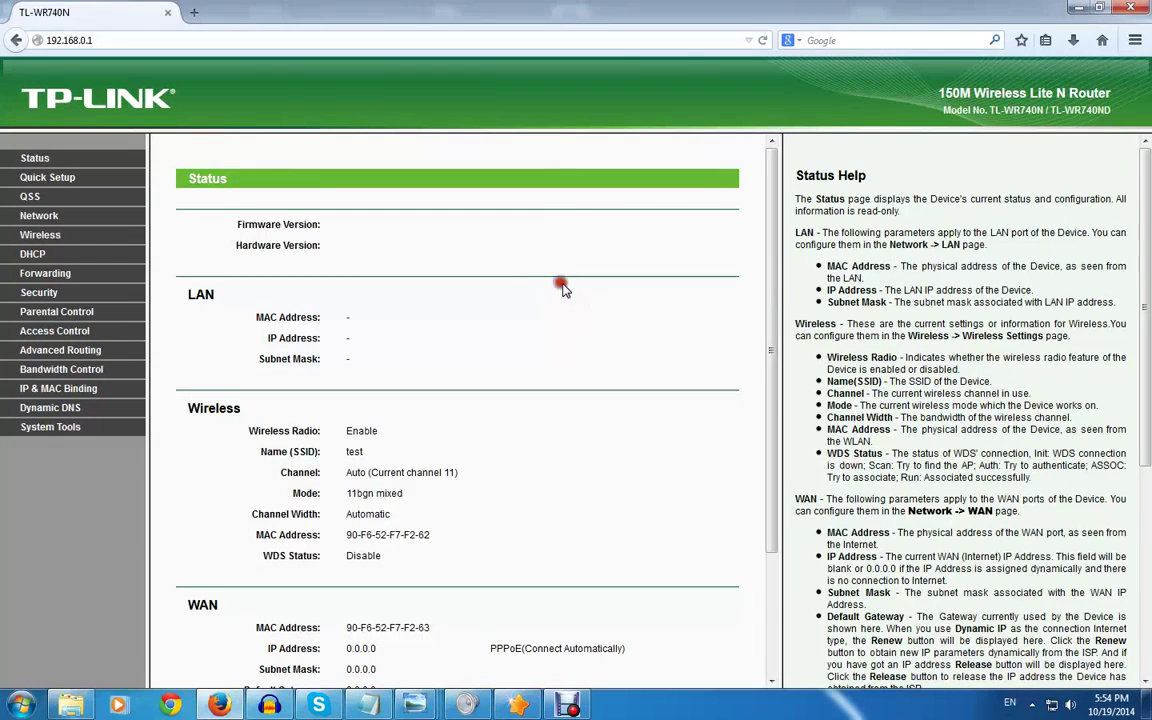
pyautogui.scroll(-3, 562, 284)
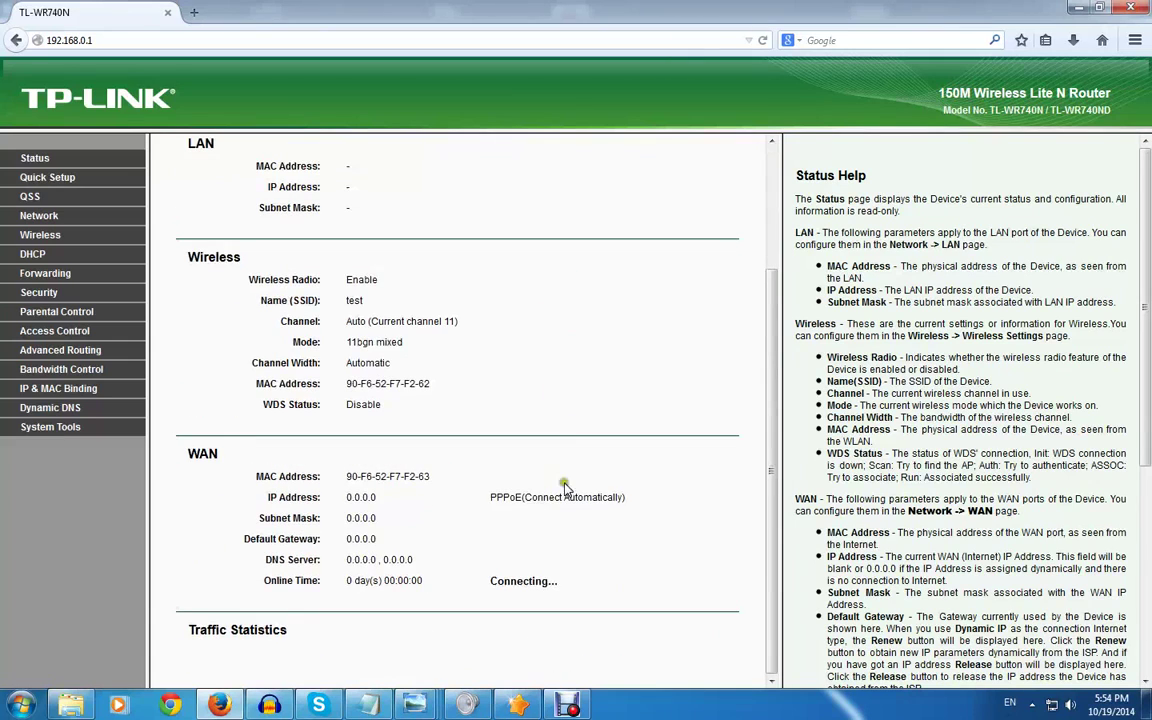
pyautogui.tripleClick(547, 582)
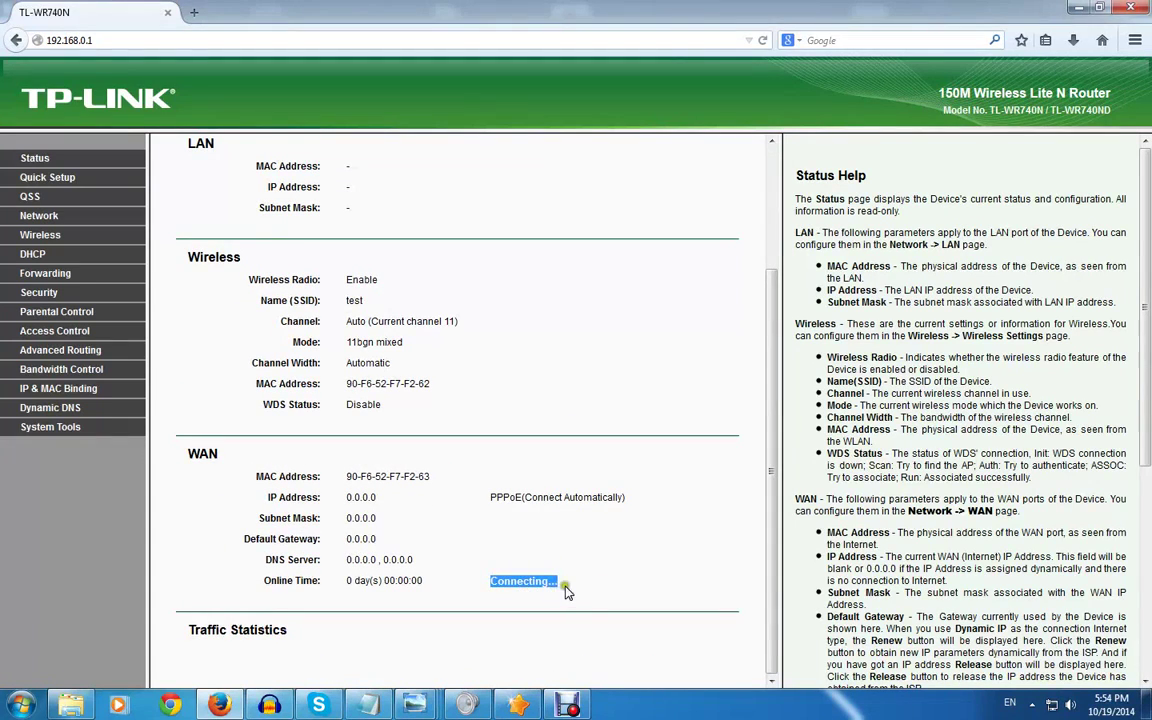
pyautogui.moveTo(487, 588); pyautogui.dragTo(581, 586)
pyautogui.click(590, 556)
pyautogui.moveTo(428, 562); pyautogui.dragTo(321, 462)
pyautogui.scroll(1, 535, 420)
pyautogui.scroll(1, 535, 425)
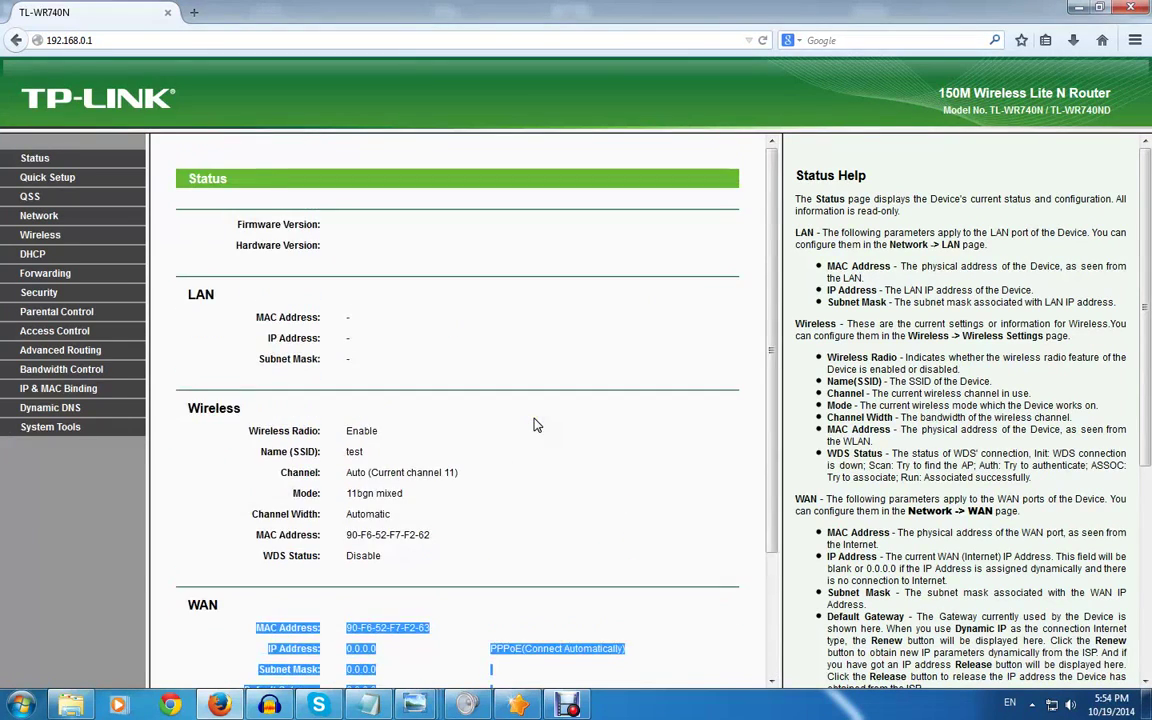
pyautogui.scroll(-2, 535, 425)
pyautogui.scroll(2, 535, 425)
pyautogui.scroll(-2, 535, 425)
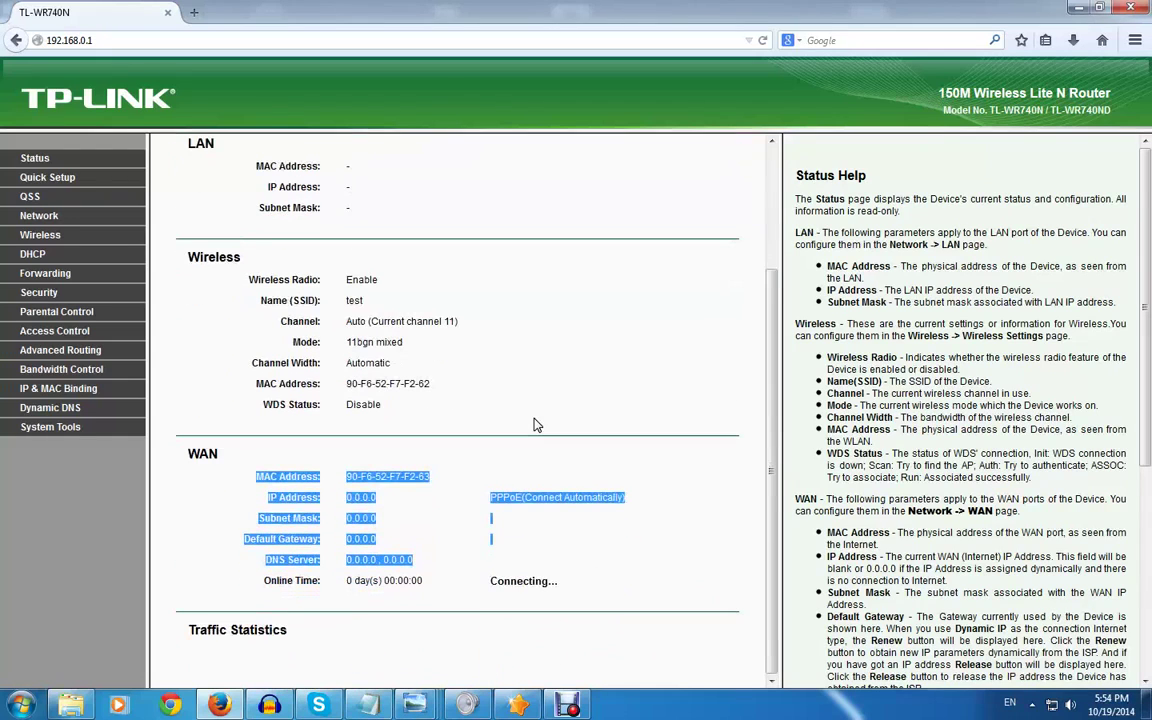
# Reload the Status page to show the PPPoE WAN IP 10.20.25.67
pyautogui.click(41, 158)
pyautogui.scroll(-3, 489, 291)
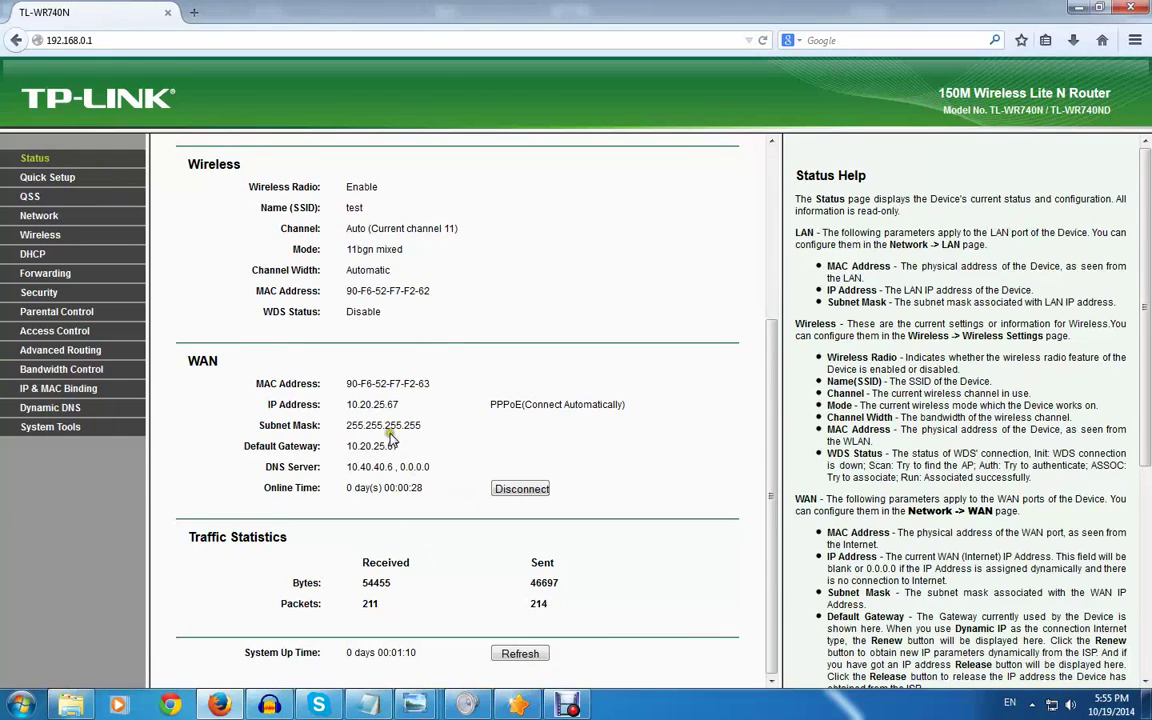
pyautogui.moveTo(420, 403); pyautogui.dragTo(410, 480)
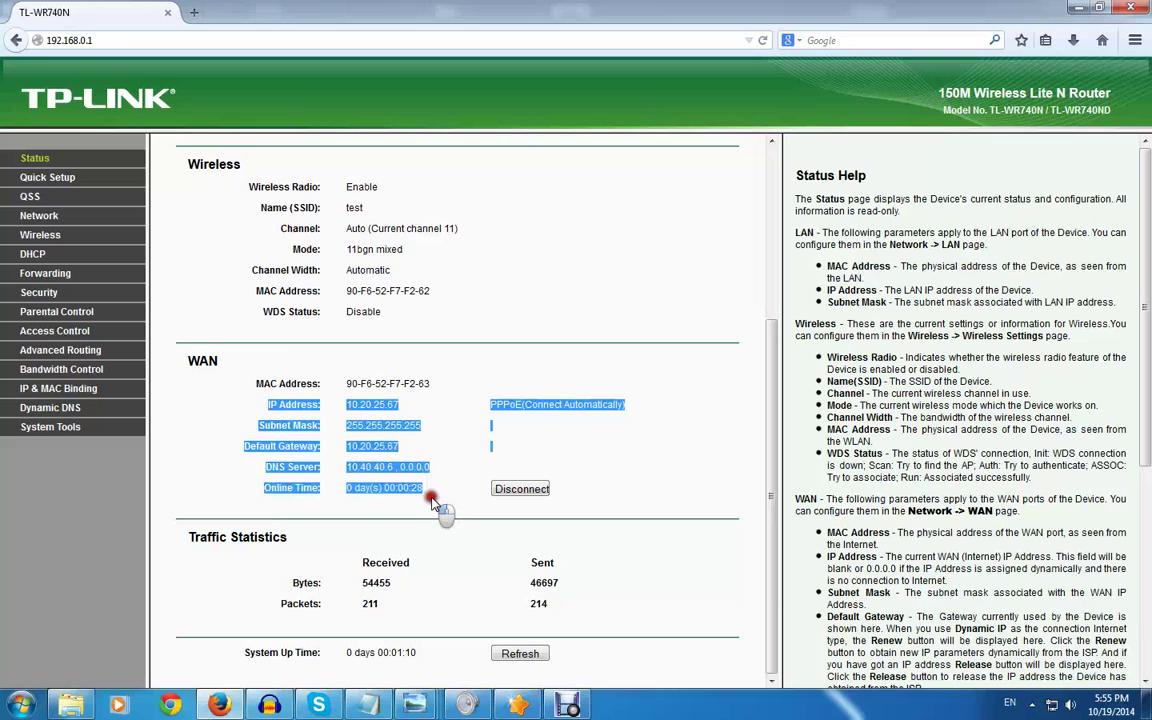
pyautogui.click(565, 326)
pyautogui.click(653, 291)
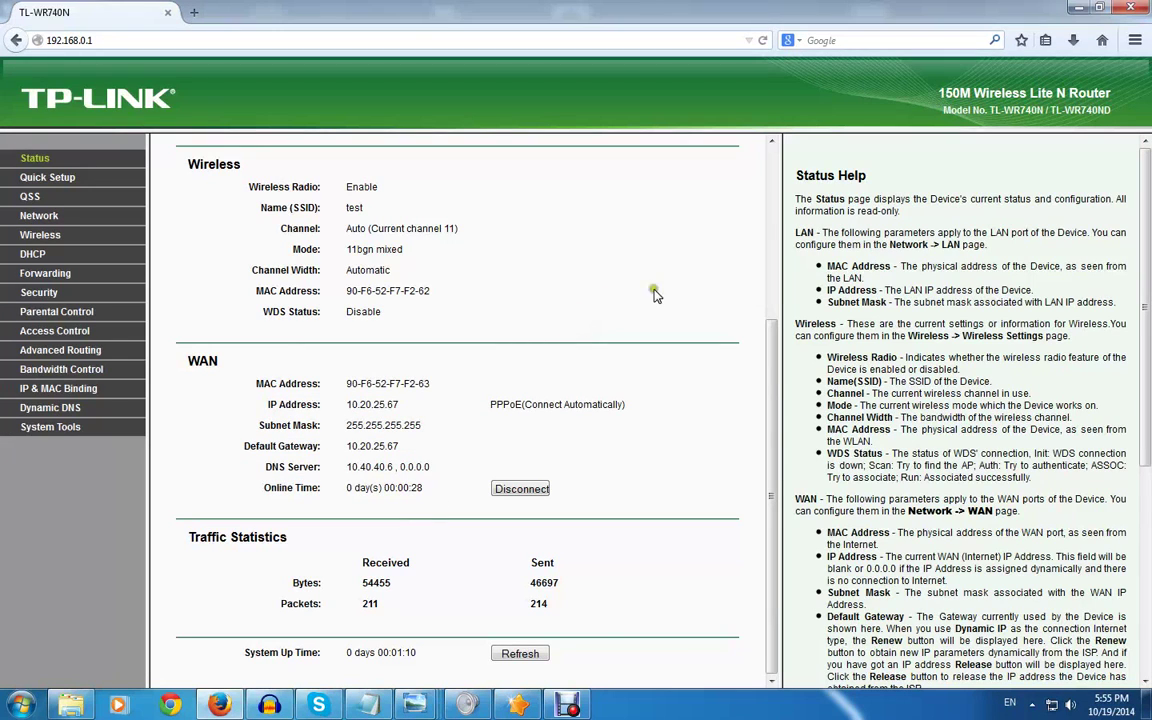
pyautogui.scroll(3, 655, 296)
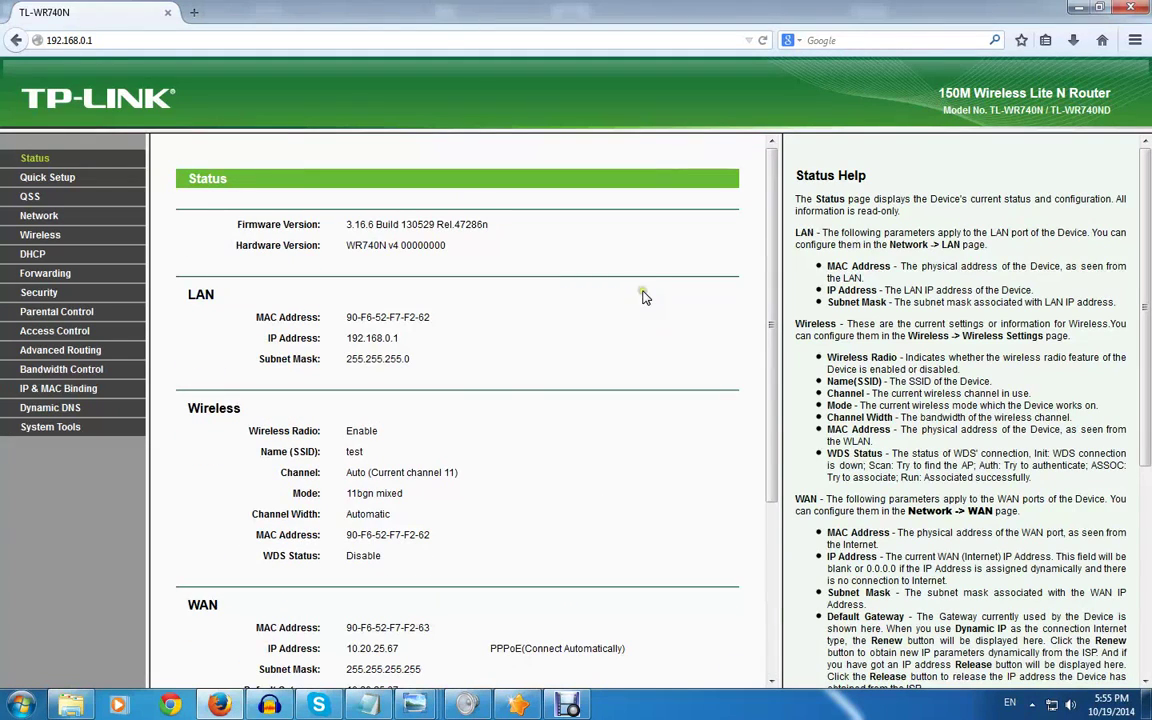
pyautogui.scroll(-3, 645, 297)
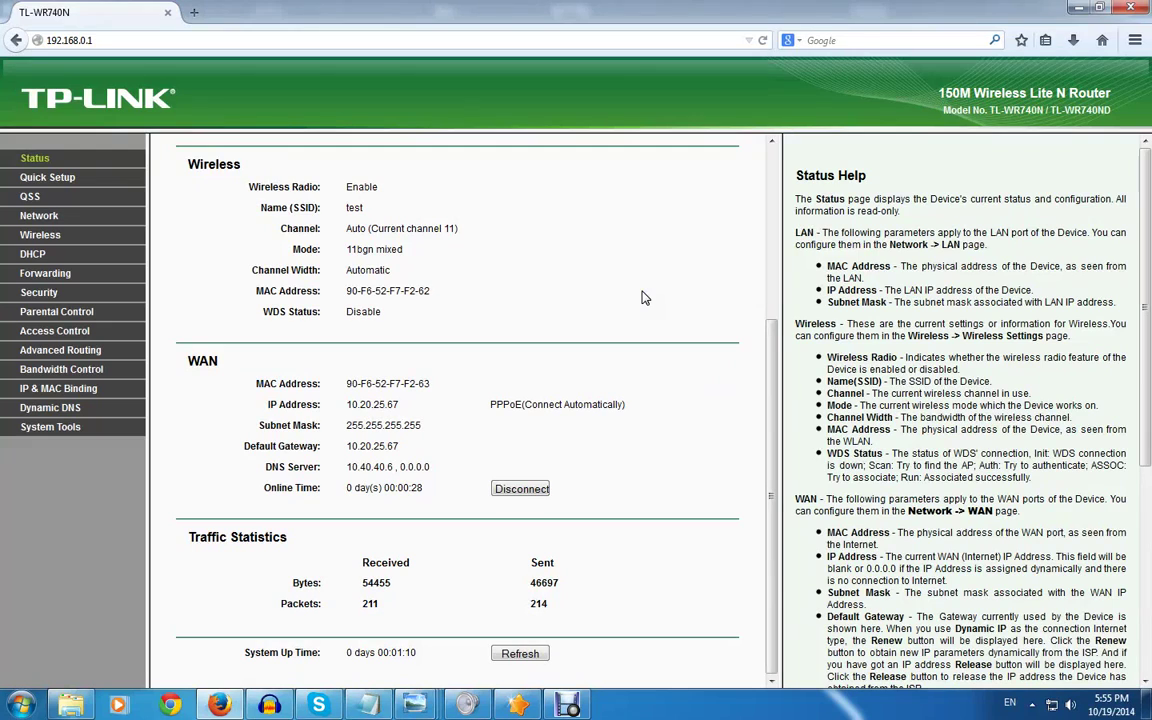
pyautogui.scroll(3, 645, 302)
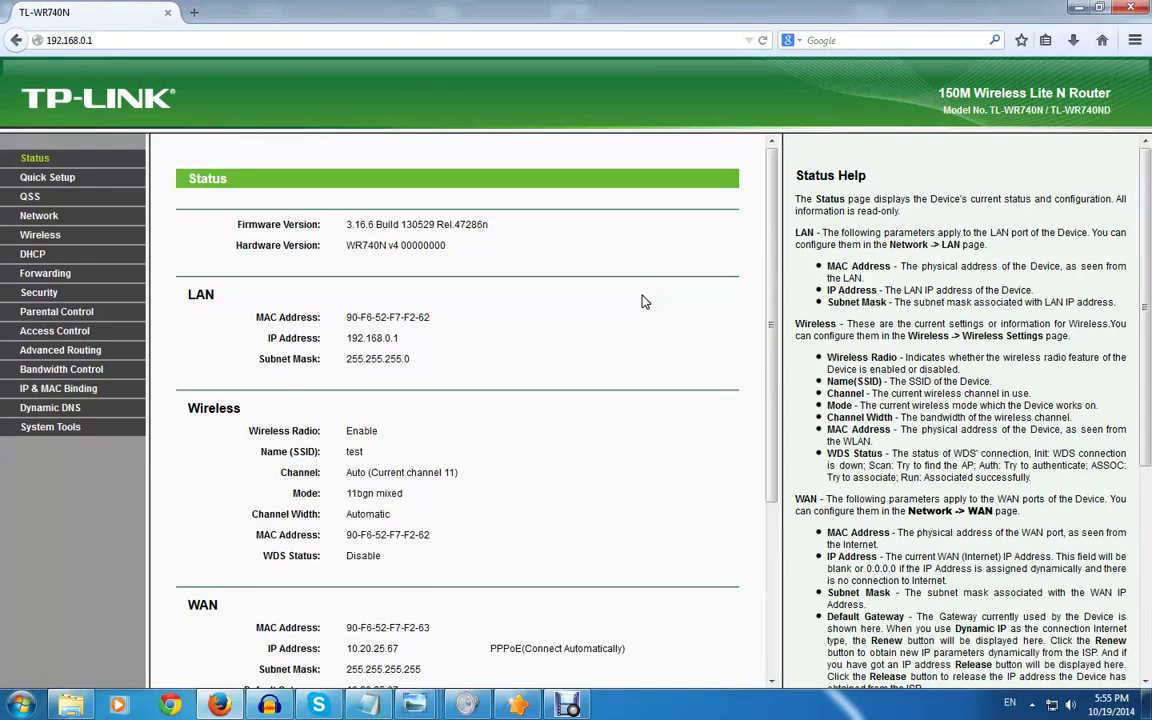
# Open Network > WAN and inspect the Static IP connection type's fields without saving
pyautogui.click(40, 216)
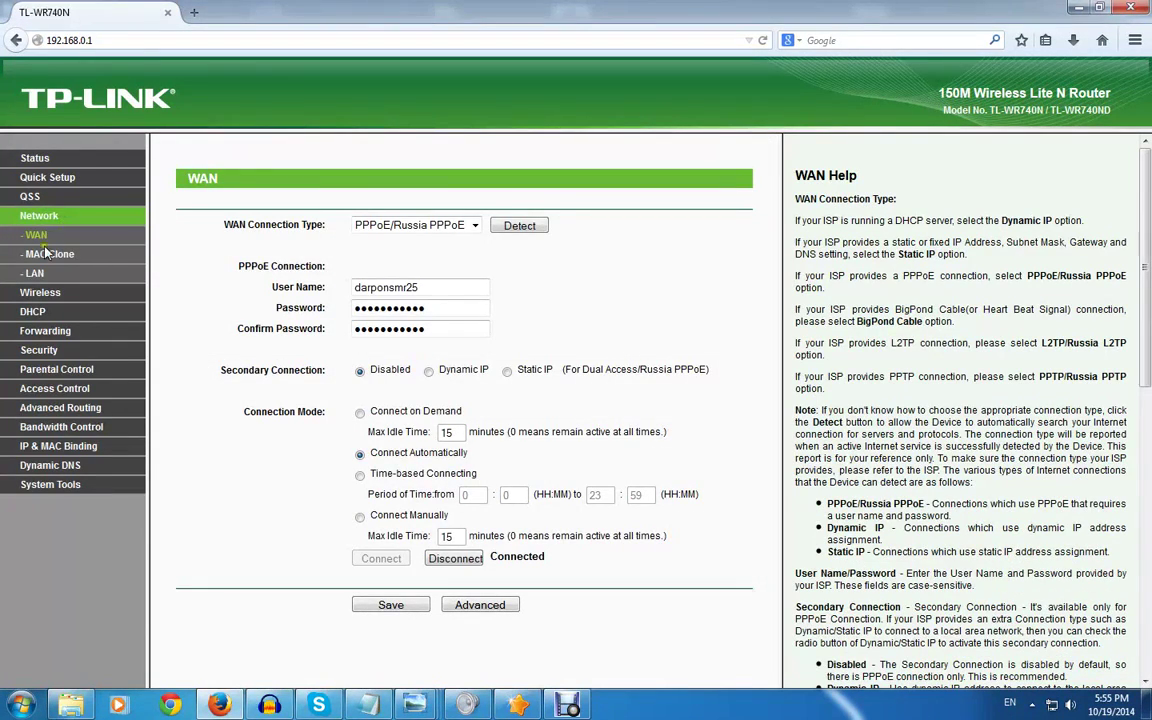
pyautogui.click(36, 240)
pyautogui.click(472, 225)
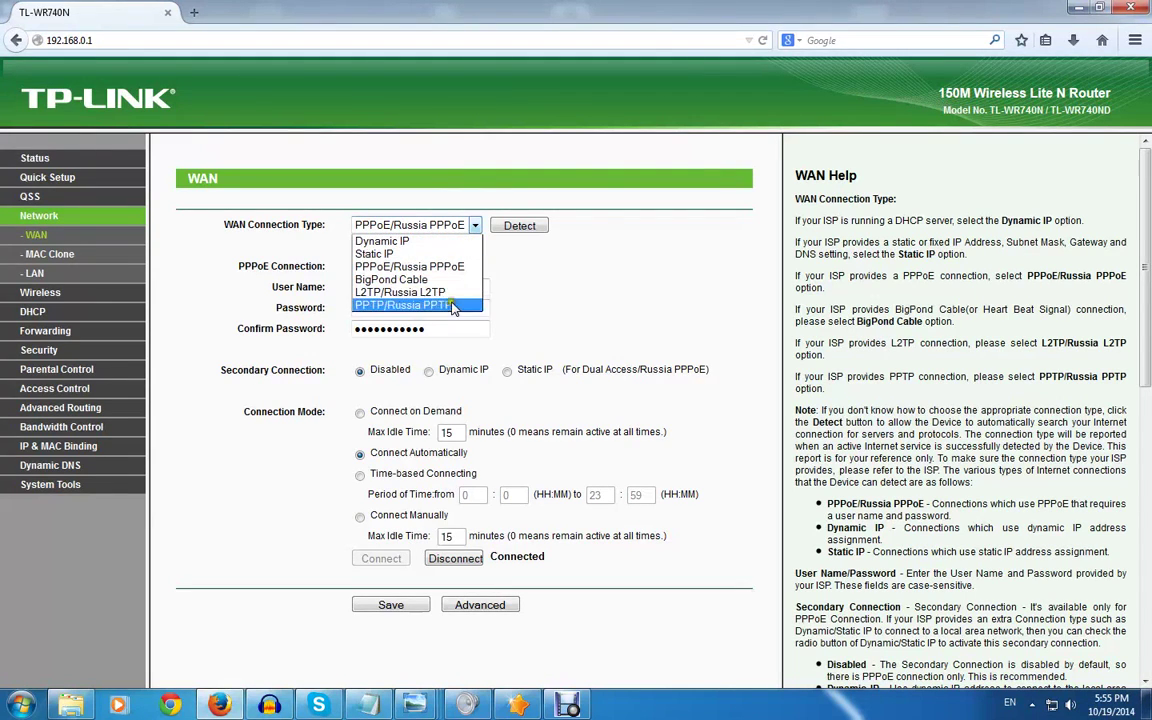
pyautogui.click(574, 277)
pyautogui.click(475, 226)
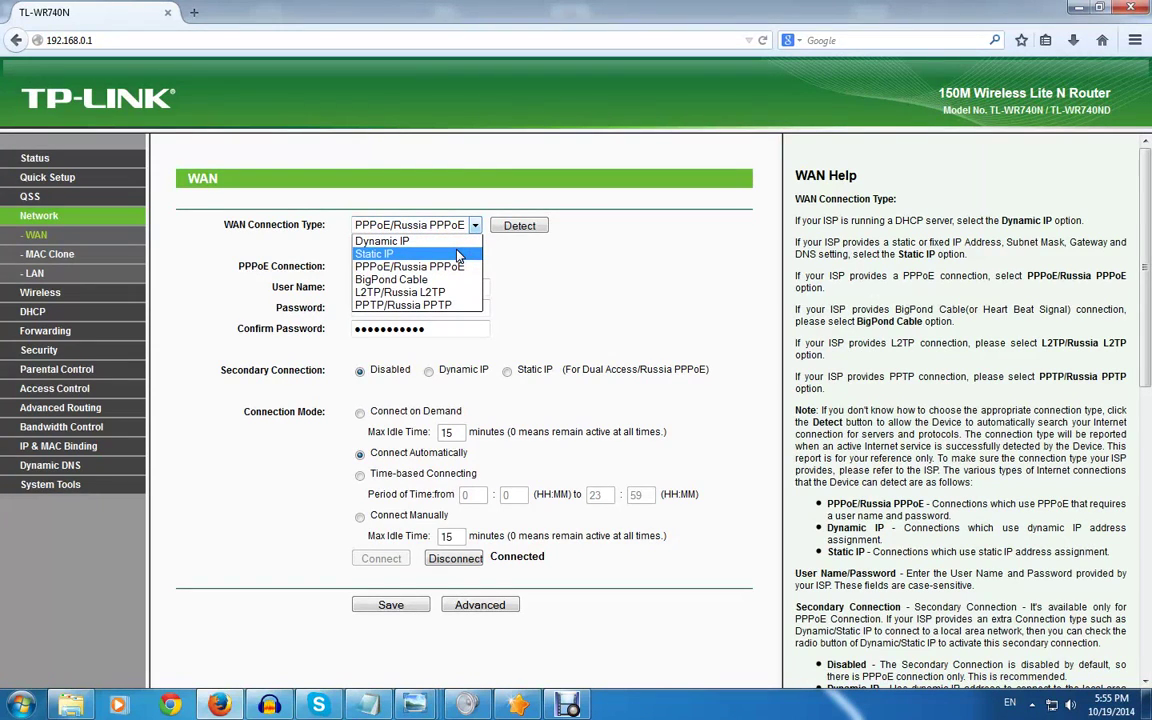
pyautogui.click(457, 254)
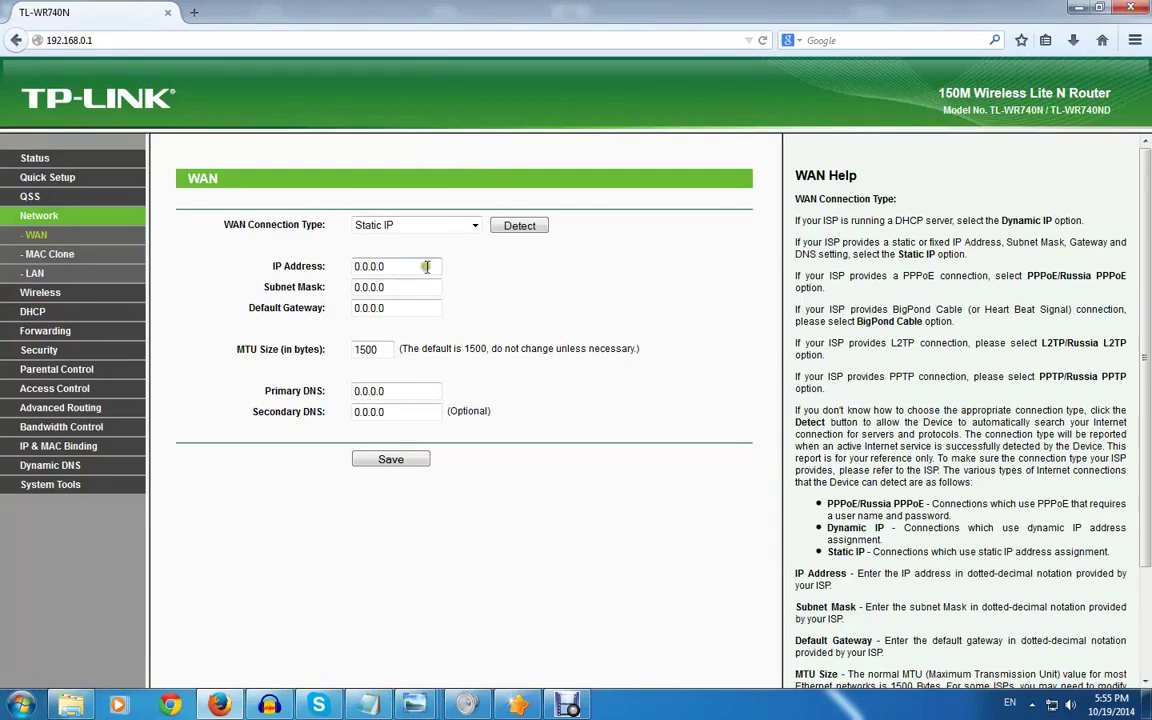
pyautogui.moveTo(395, 266); pyautogui.dragTo(315, 308)
pyautogui.moveTo(405, 288); pyautogui.dragTo(320, 266)
pyautogui.moveTo(394, 308); pyautogui.dragTo(303, 298)
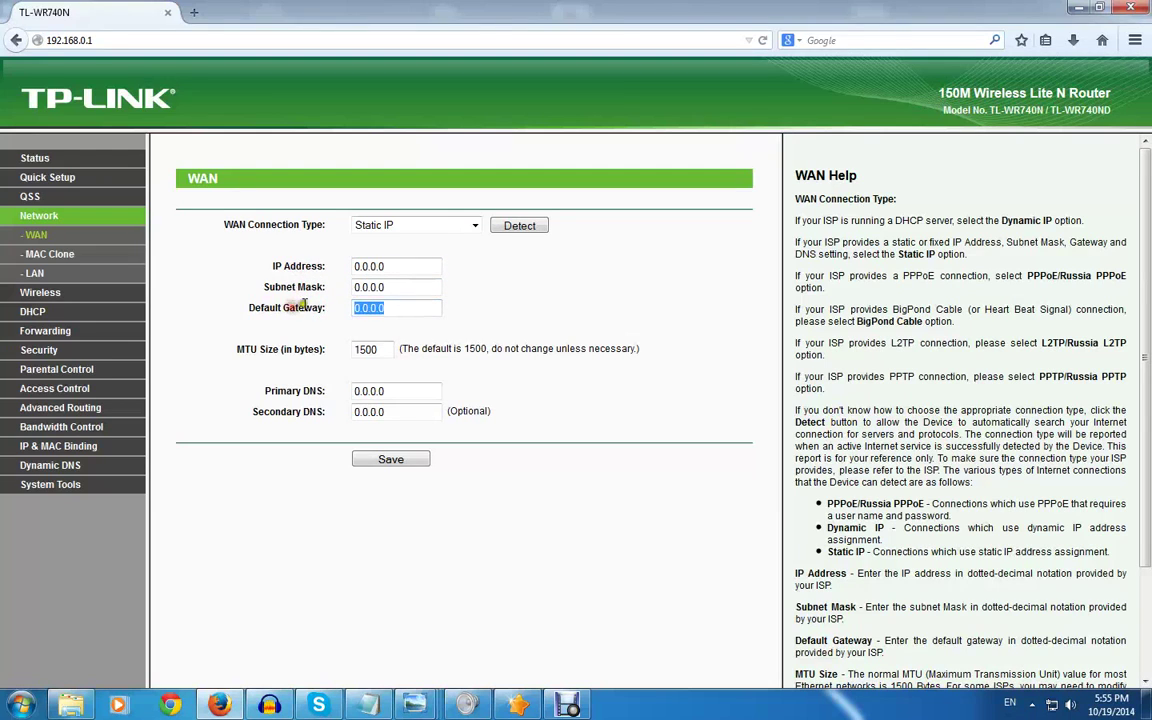
pyautogui.moveTo(398, 287); pyautogui.dragTo(325, 266)
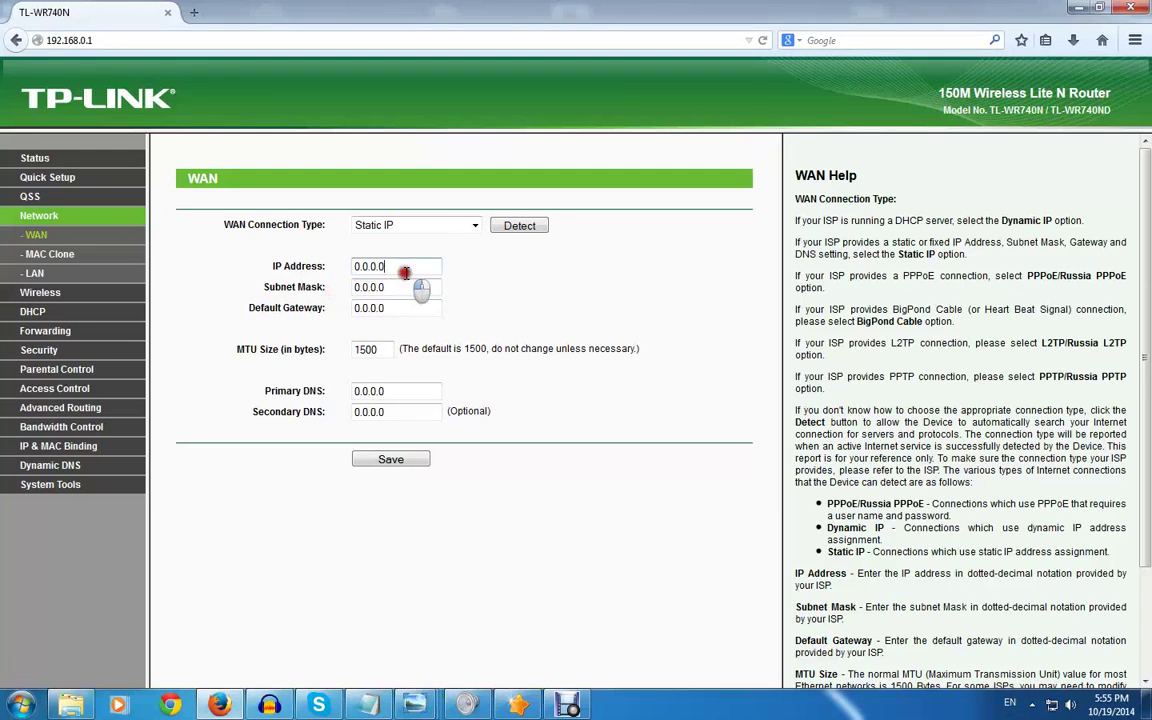
pyautogui.click(508, 277)
# Switch the connection type to Dynamic IP unsaved, then open Network > MAC Clone
pyautogui.click(476, 224)
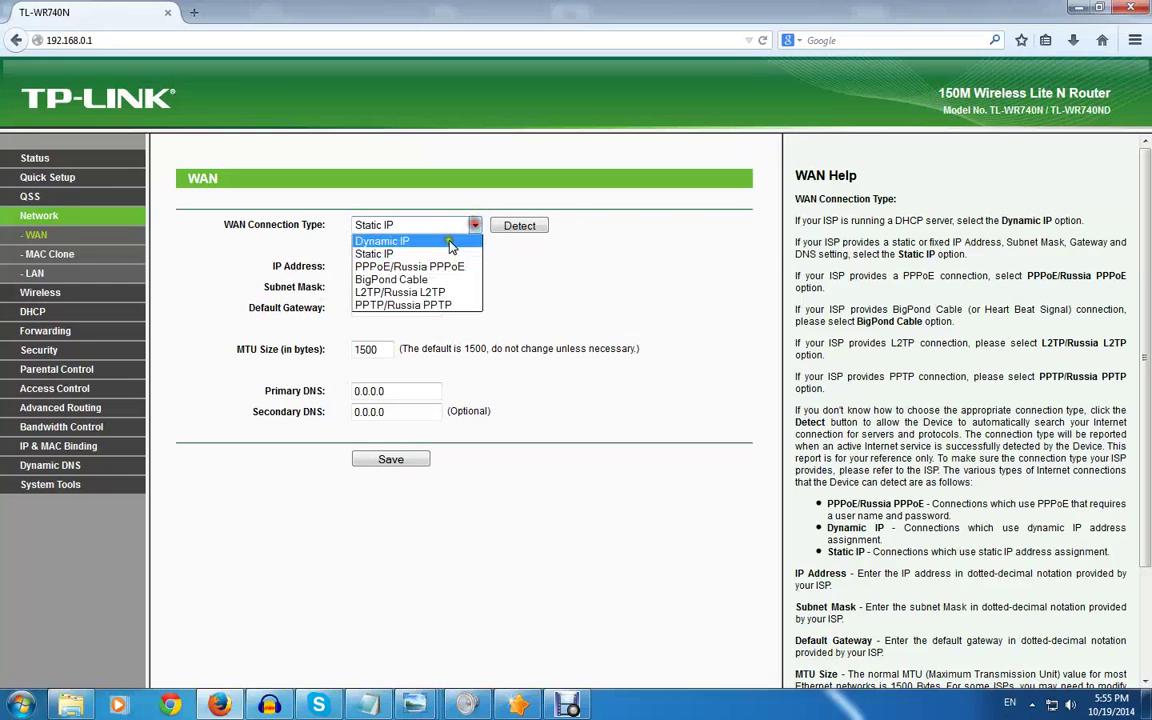
pyautogui.click(440, 232)
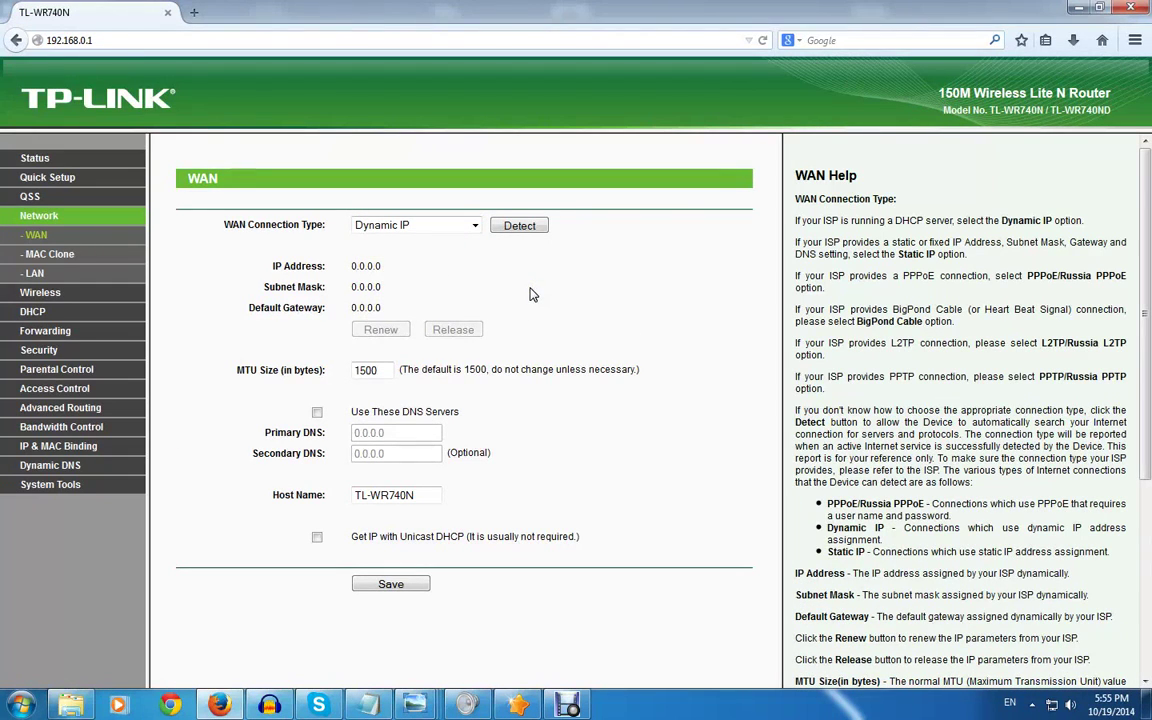
pyautogui.click(600, 287)
pyautogui.click(185, 249)
pyautogui.click(47, 254)
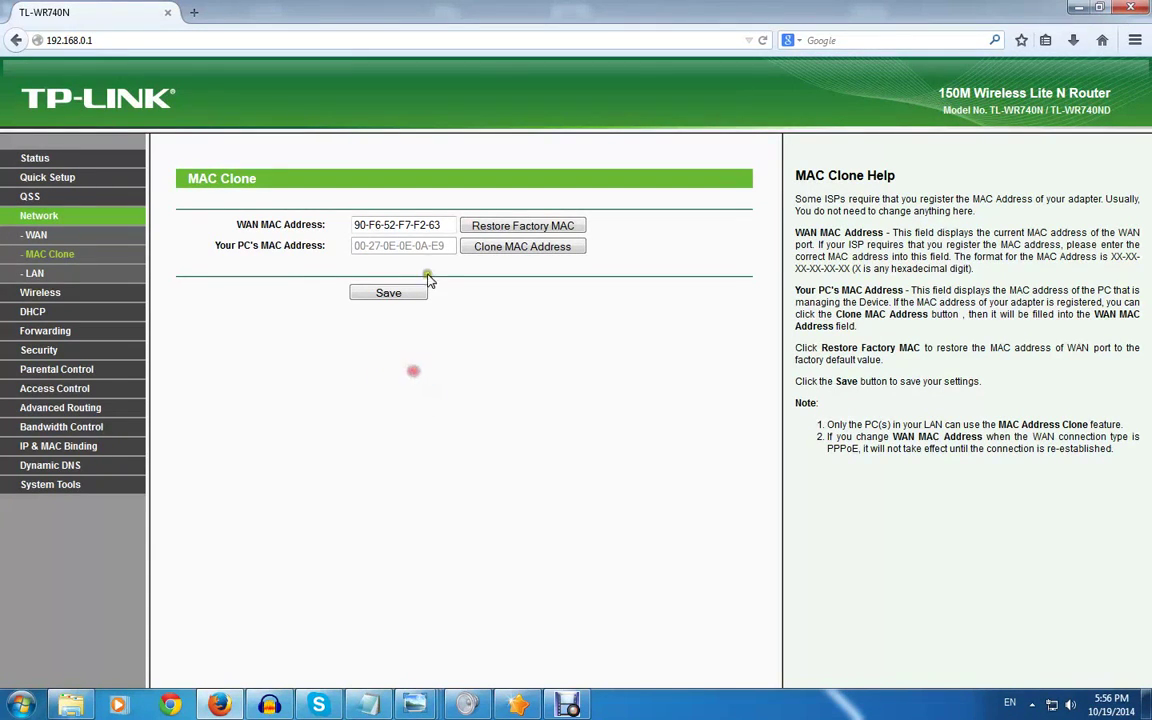
# Compare the current WAN MAC Address value with the PC's MAC address shown below it
pyautogui.moveTo(438, 225); pyautogui.dragTo(305, 245)
pyautogui.click(316, 235)
pyautogui.moveTo(442, 226); pyautogui.dragTo(324, 237)
pyautogui.click(324, 237)
pyautogui.moveTo(440, 225); pyautogui.dragTo(310, 228)
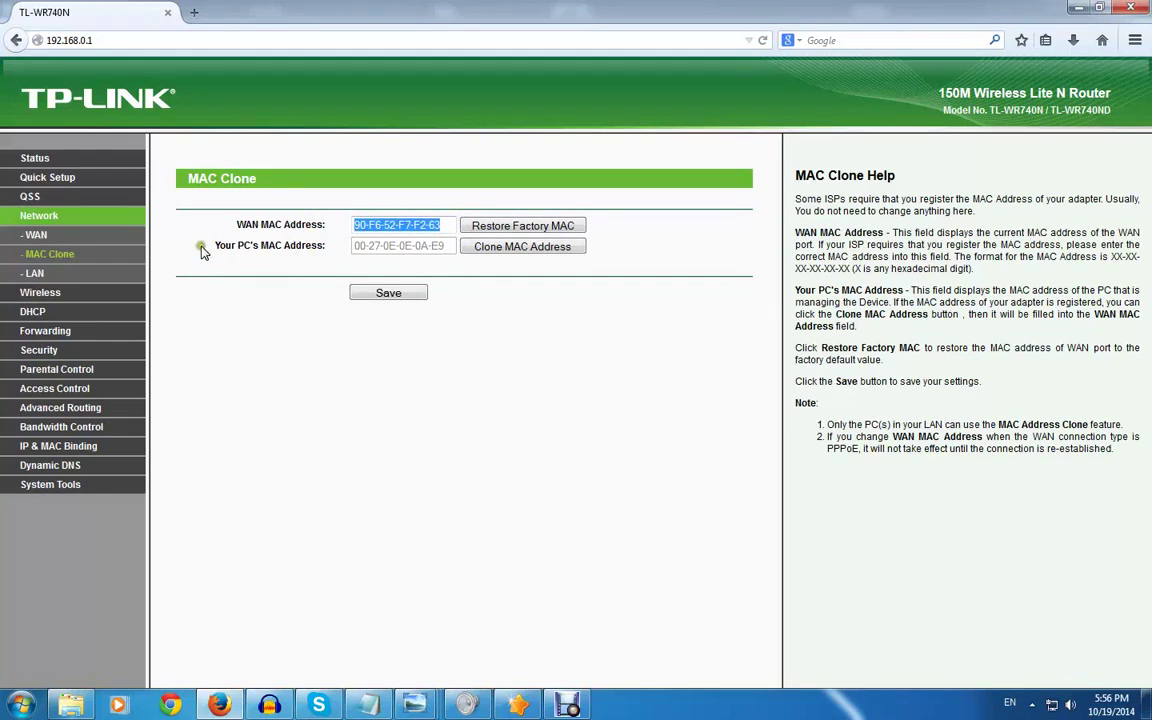
pyautogui.moveTo(190, 246); pyautogui.dragTo(322, 254)
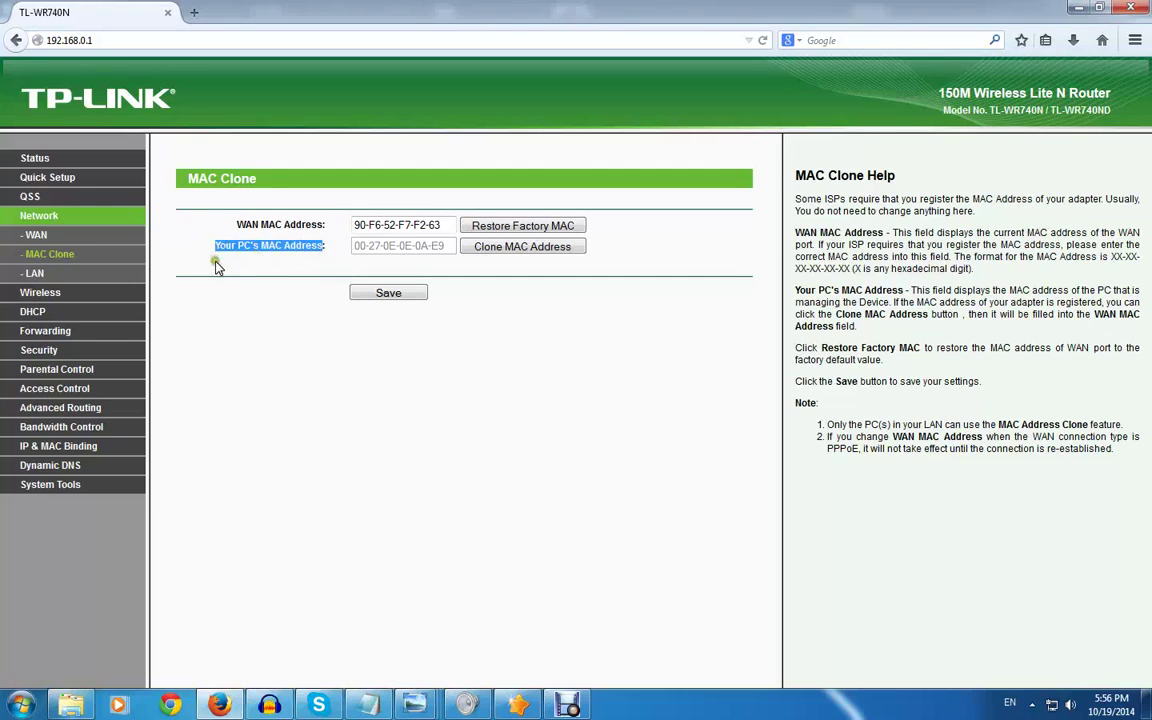
pyautogui.moveTo(192, 247)
pyautogui.mouseDown()
pyautogui.moveTo(337, 246)
pyautogui.moveTo(200, 228)
pyautogui.mouseUp()
pyautogui.click(290, 410)
pyautogui.click(438, 371)
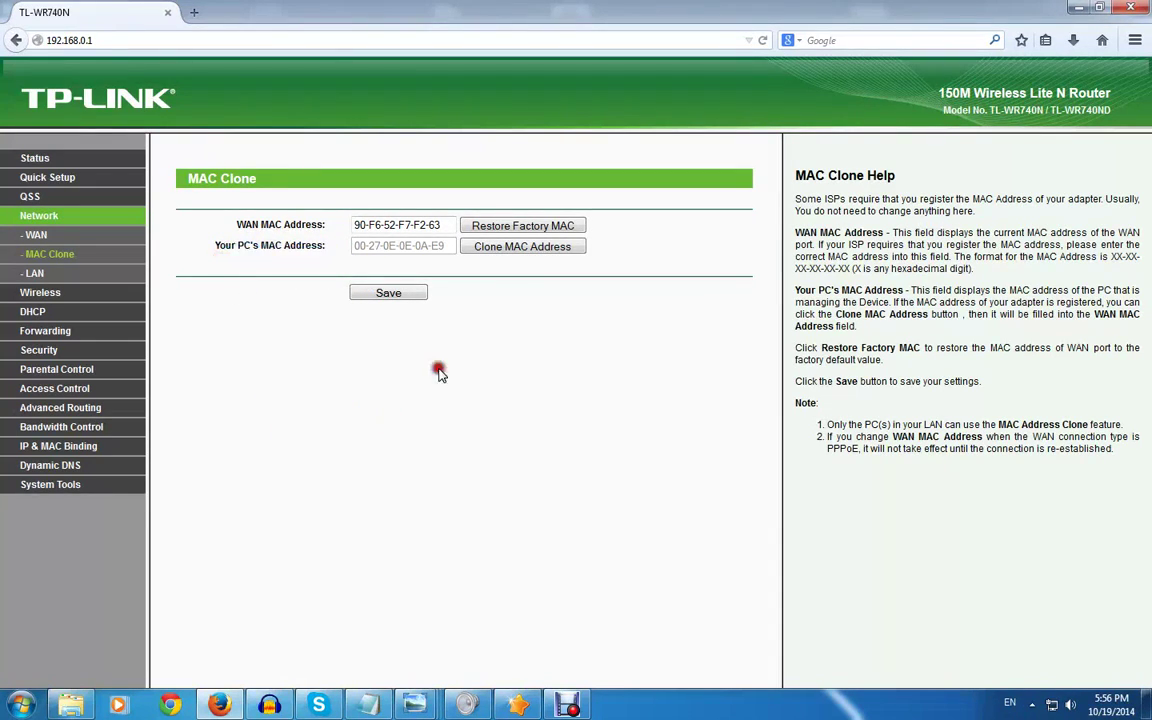
# Clone the PC's MAC into the WAN MAC Address field and check the new value
pyautogui.click(518, 250)
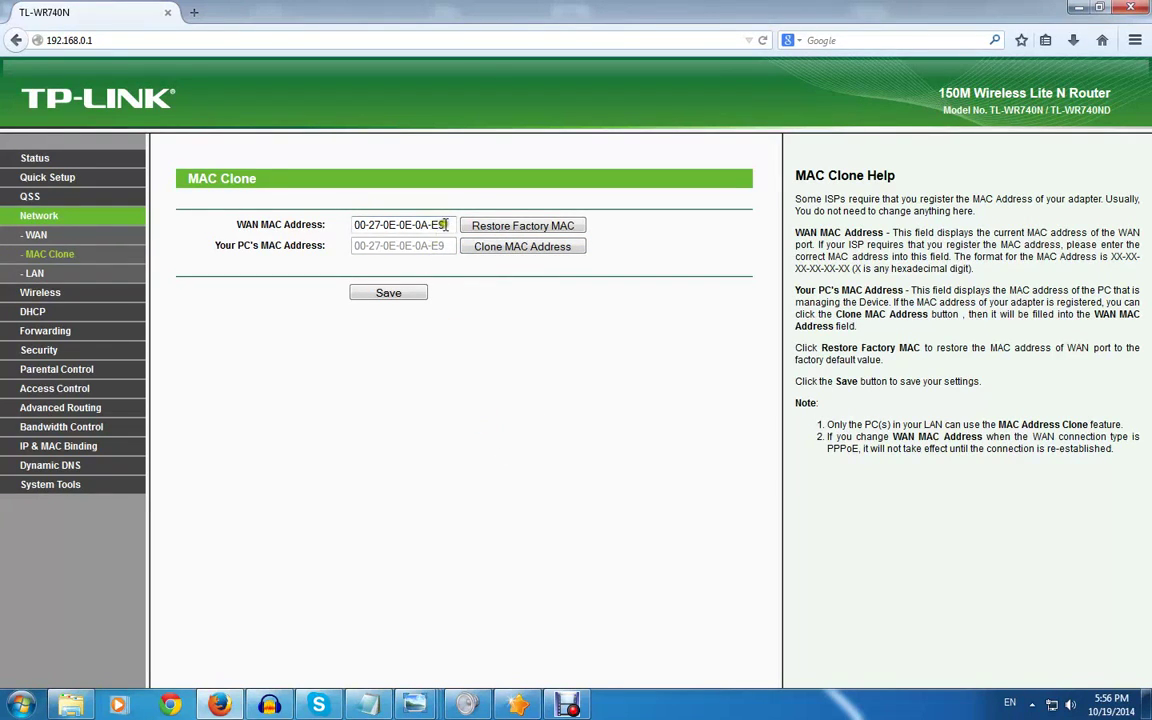
pyautogui.moveTo(445, 225); pyautogui.dragTo(291, 226)
pyautogui.click(458, 368)
pyautogui.moveTo(447, 225); pyautogui.dragTo(427, 226)
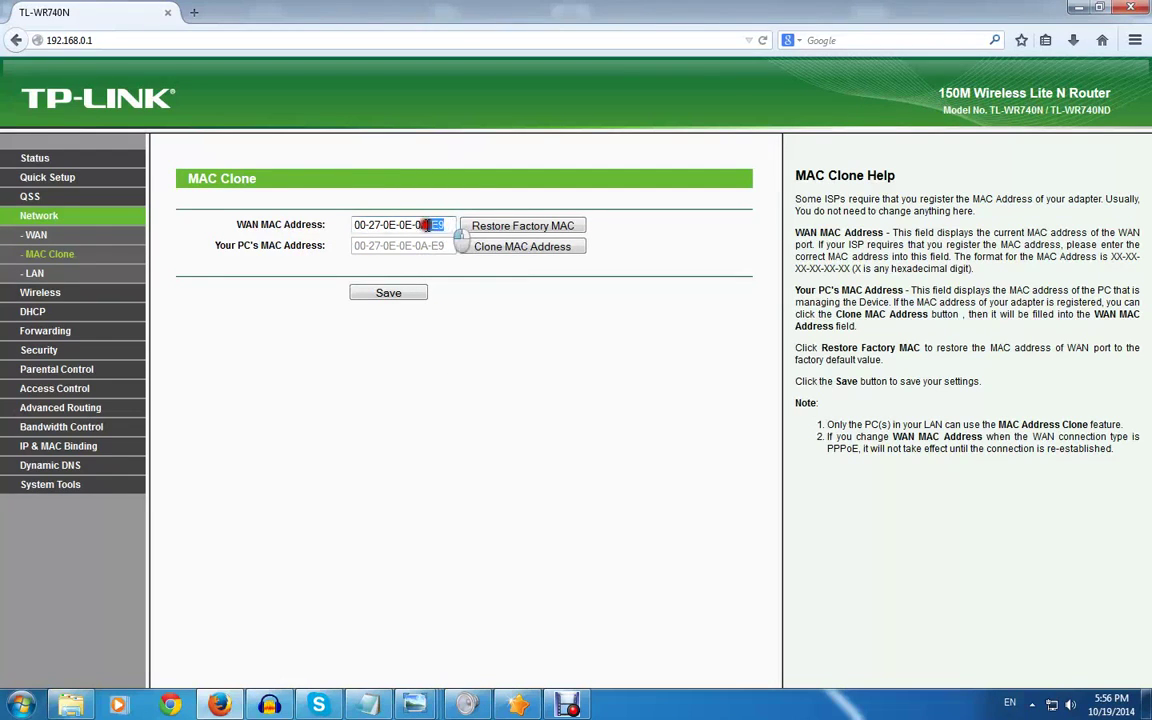
pyautogui.click(470, 390)
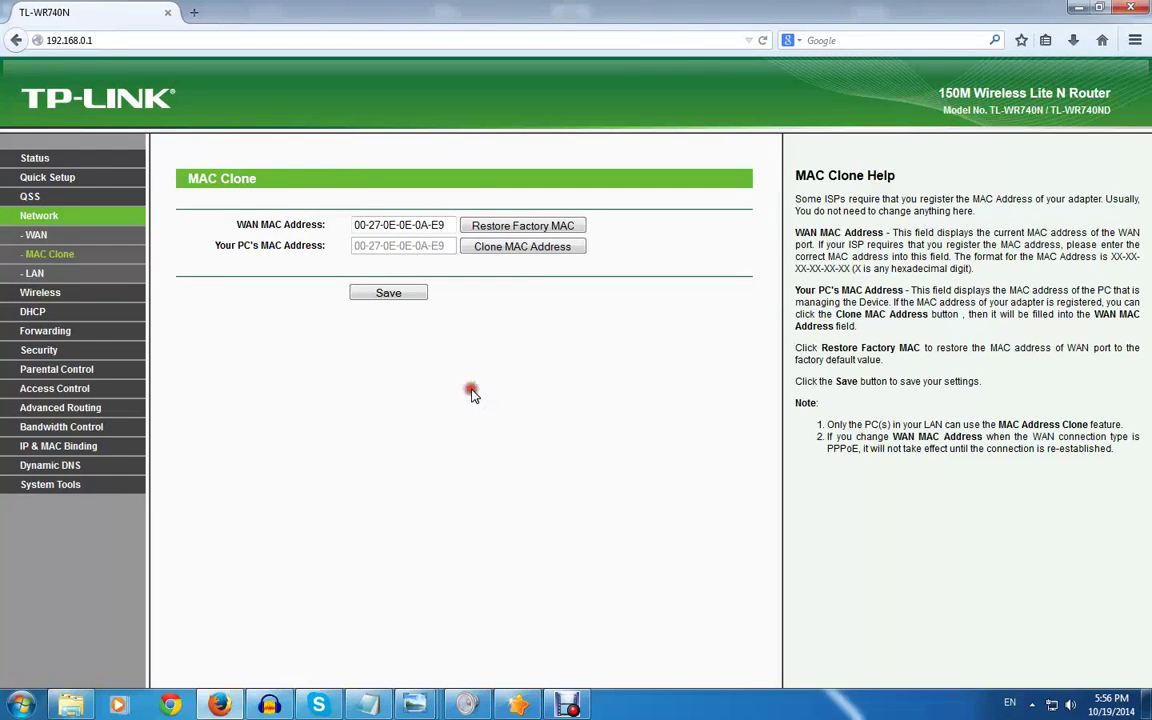
pyautogui.click(472, 391)
pyautogui.click(471, 391)
# Review the Status page to confirm the PPPoE WAN is still connected at 10.20.25.67
pyautogui.click(50, 158)
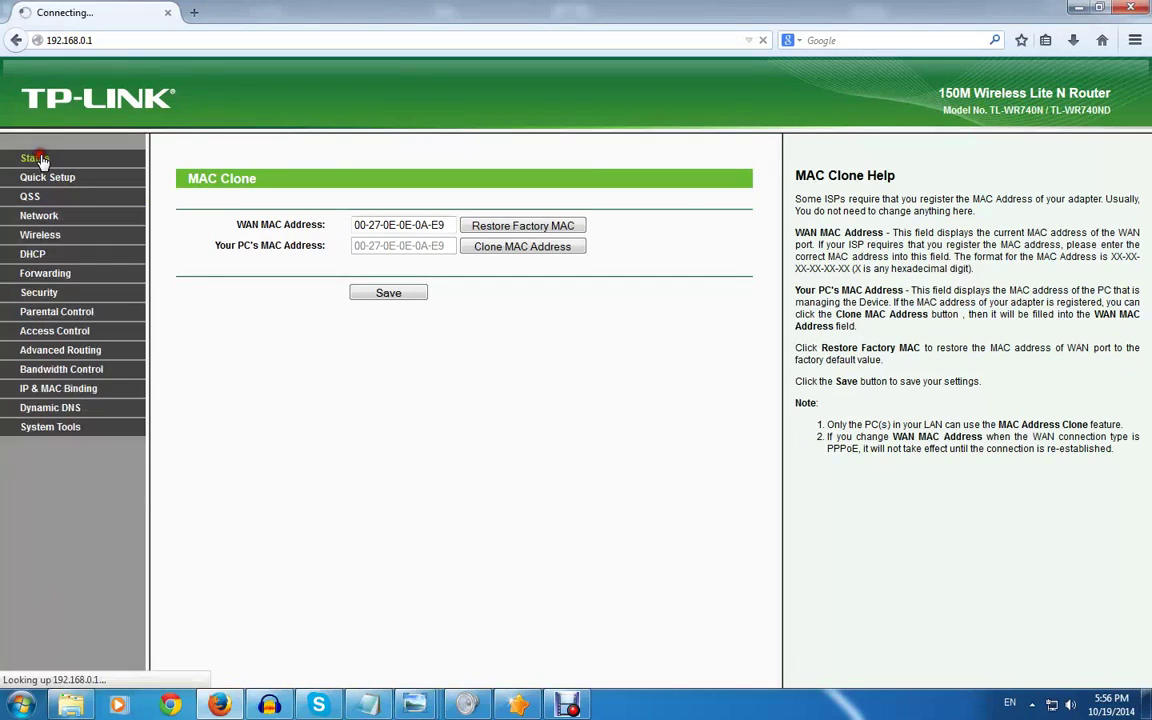
pyautogui.click(564, 291)
pyautogui.scroll(-1, 628, 325)
pyautogui.scroll(-3, 628, 325)
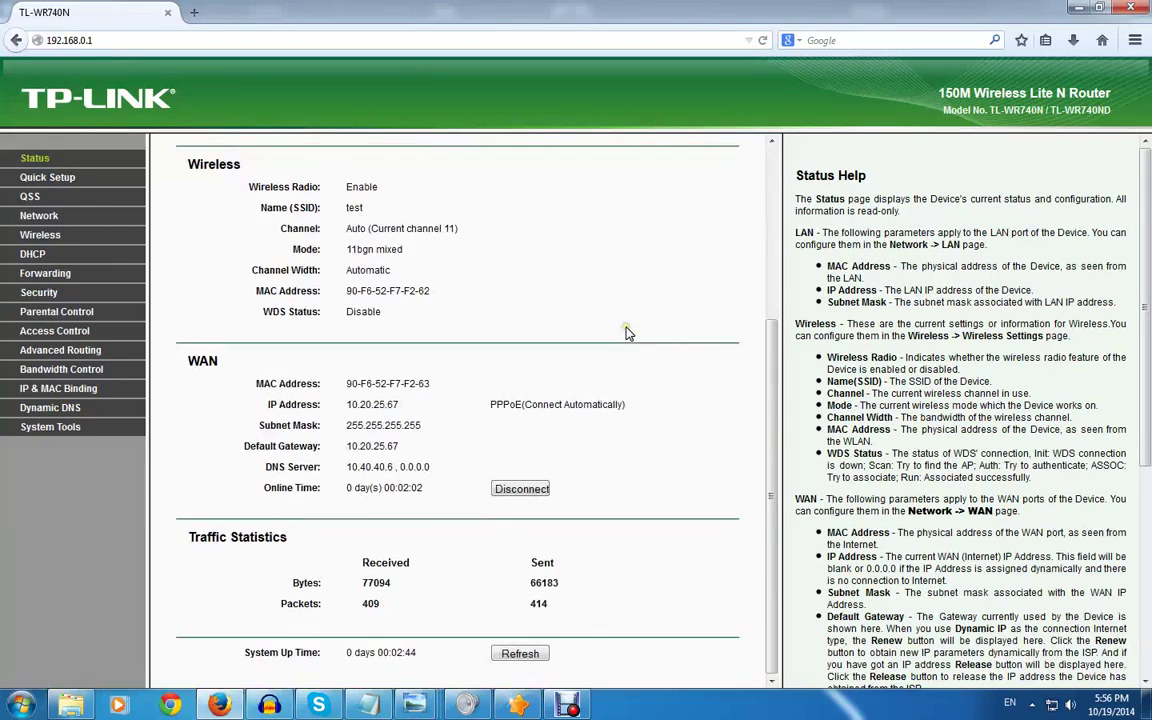
pyautogui.scroll(3, 628, 330)
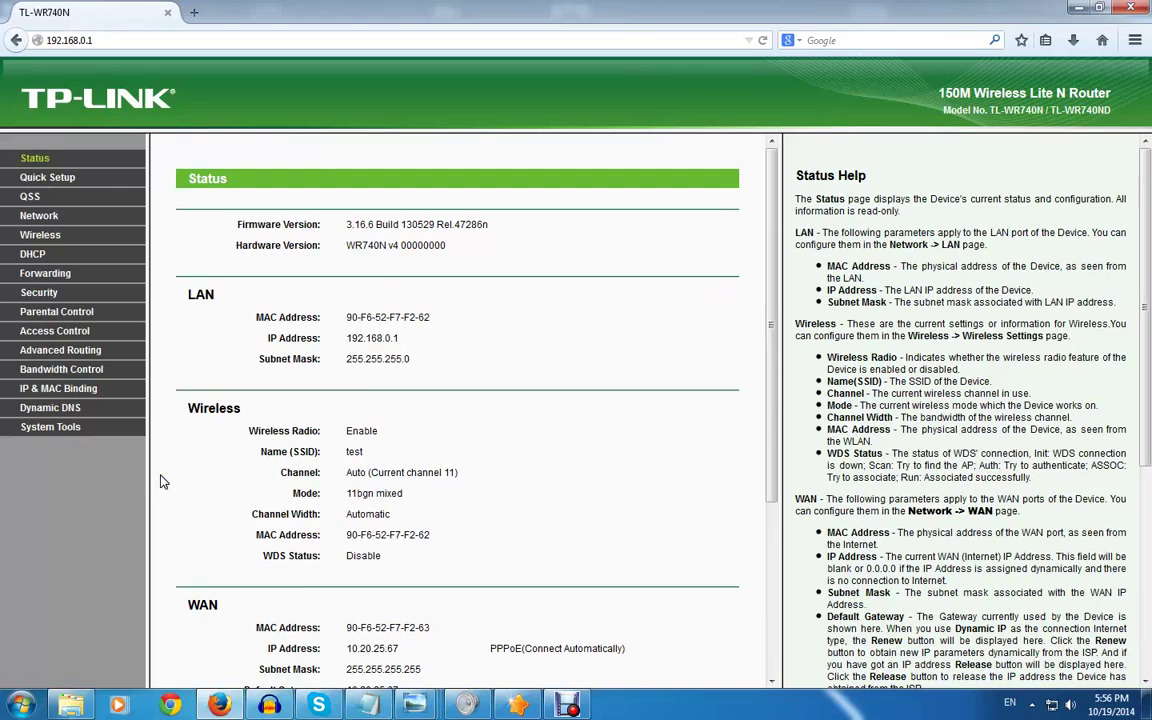
pyautogui.scroll(-5, 162, 482)
pyautogui.scroll(5, 162, 482)
pyautogui.moveTo(188, 409); pyautogui.dragTo(244, 418)
pyautogui.click(522, 433)
pyautogui.scroll(-5, 520, 436)
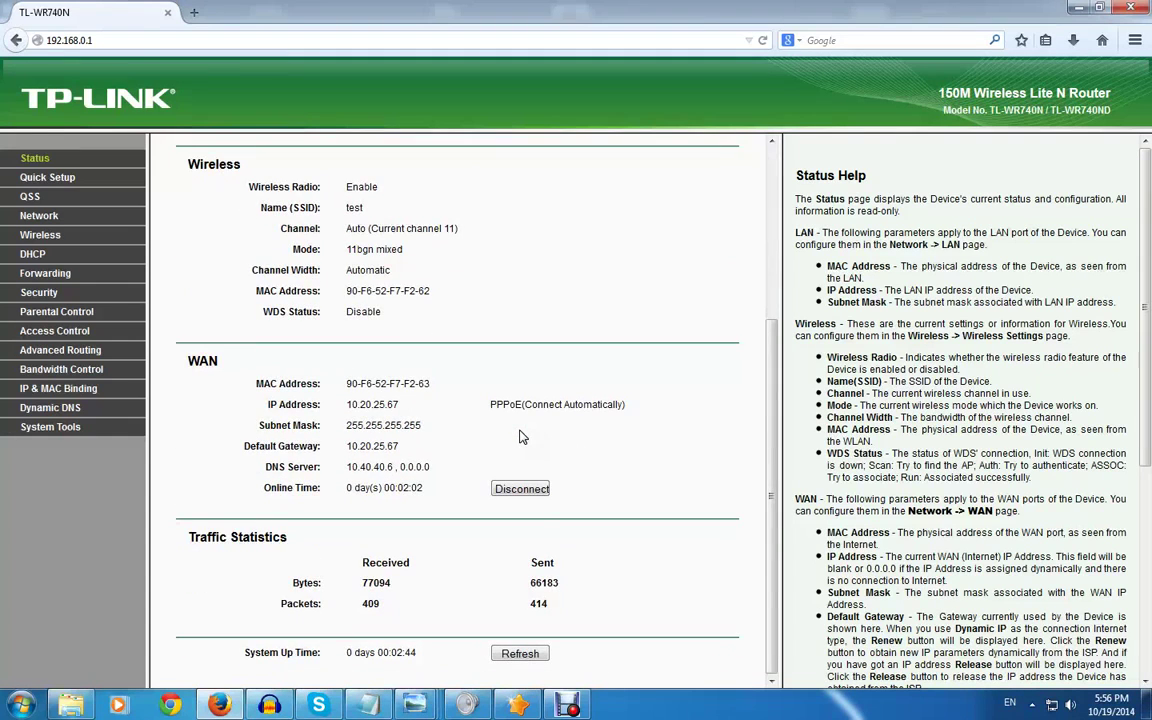
pyautogui.scroll(5, 520, 436)
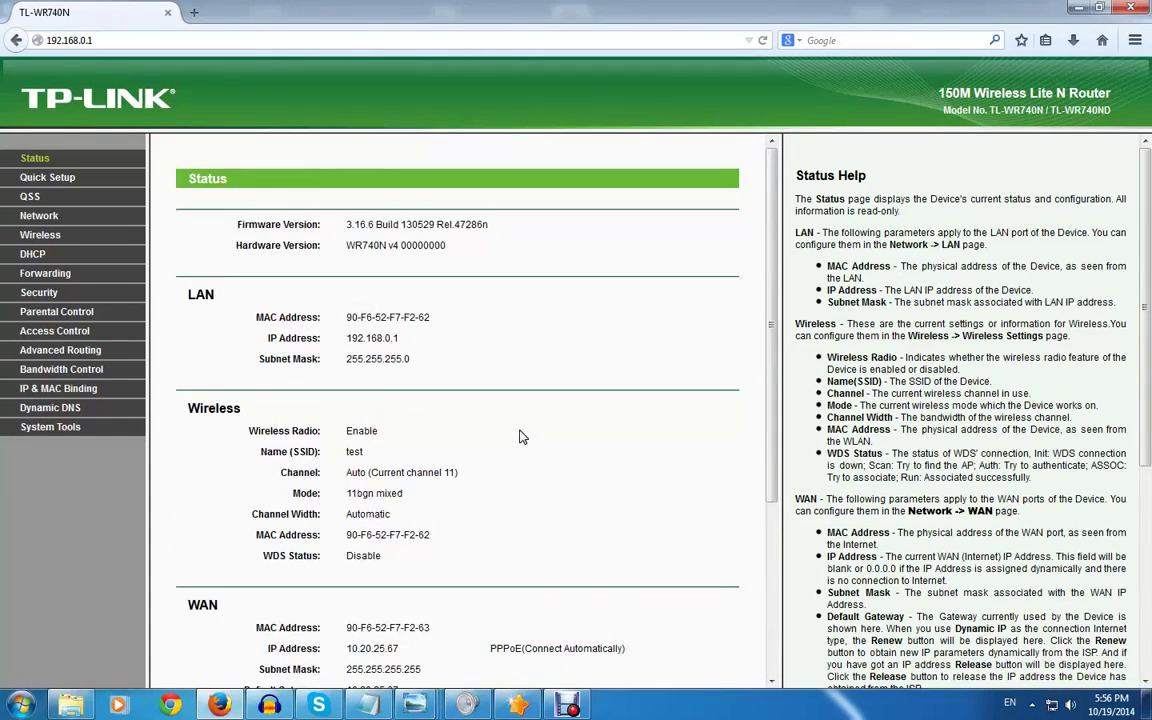
pyautogui.scroll(-5, 520, 436)
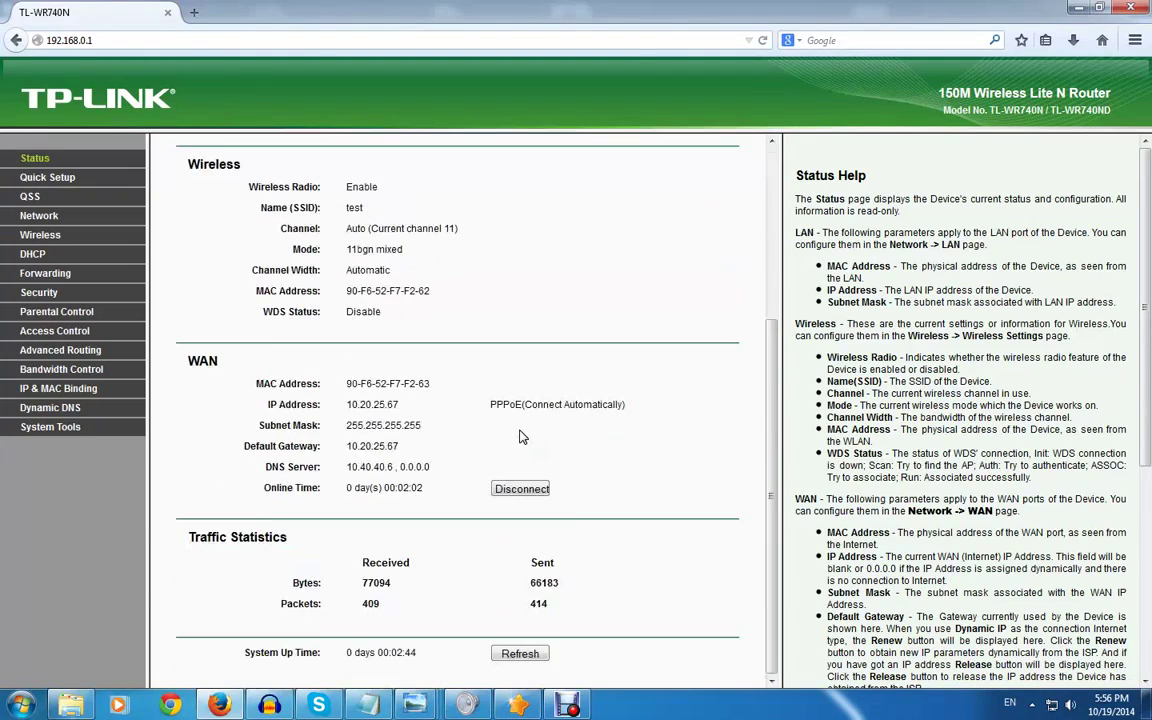